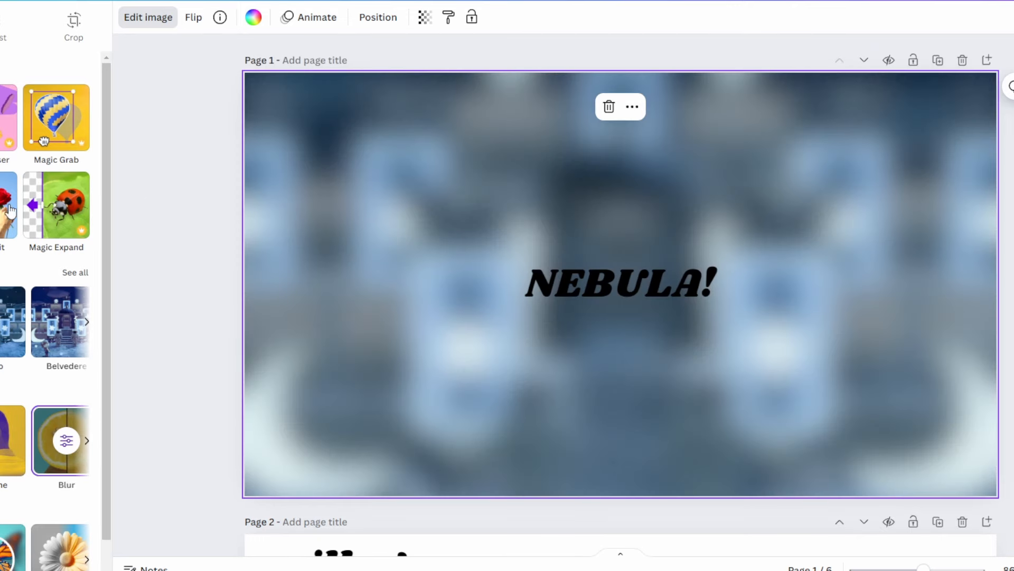
- Colour the NEBULA! title turquoise to match the tech frame and enlarge it to size 67.6 across the frame's width
click(66, 438)
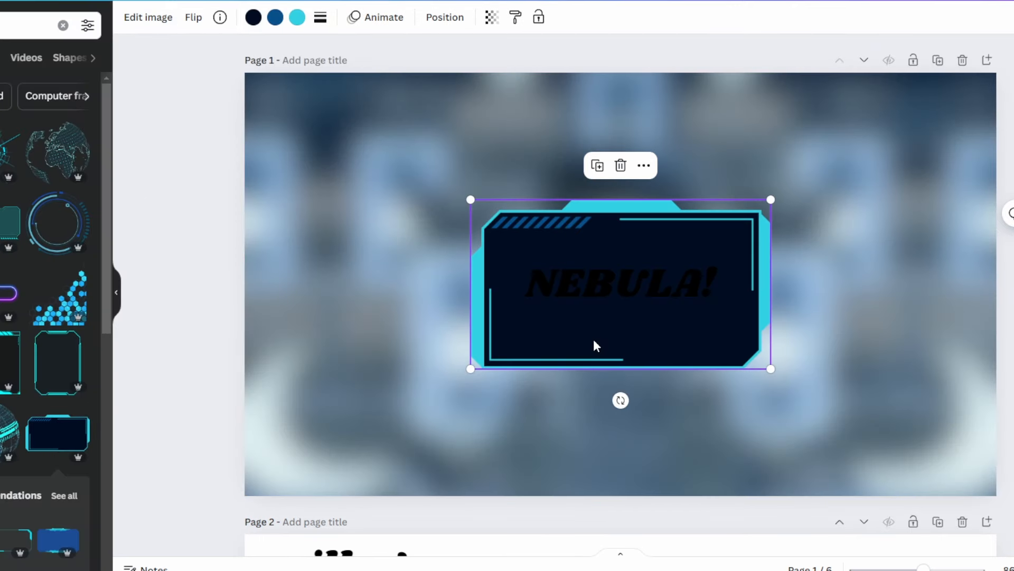
click(610, 298)
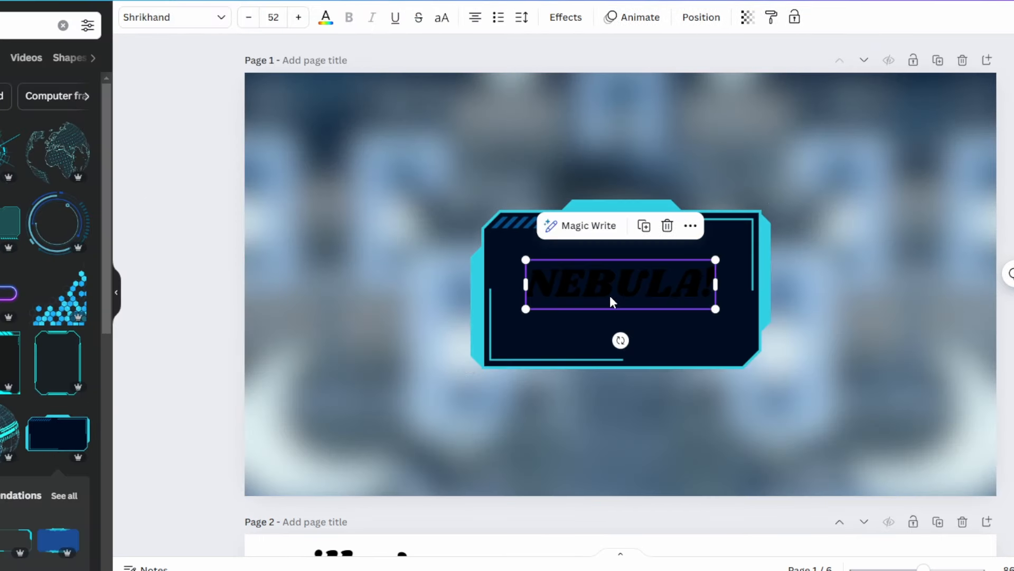
click(321, 19)
click(41, 100)
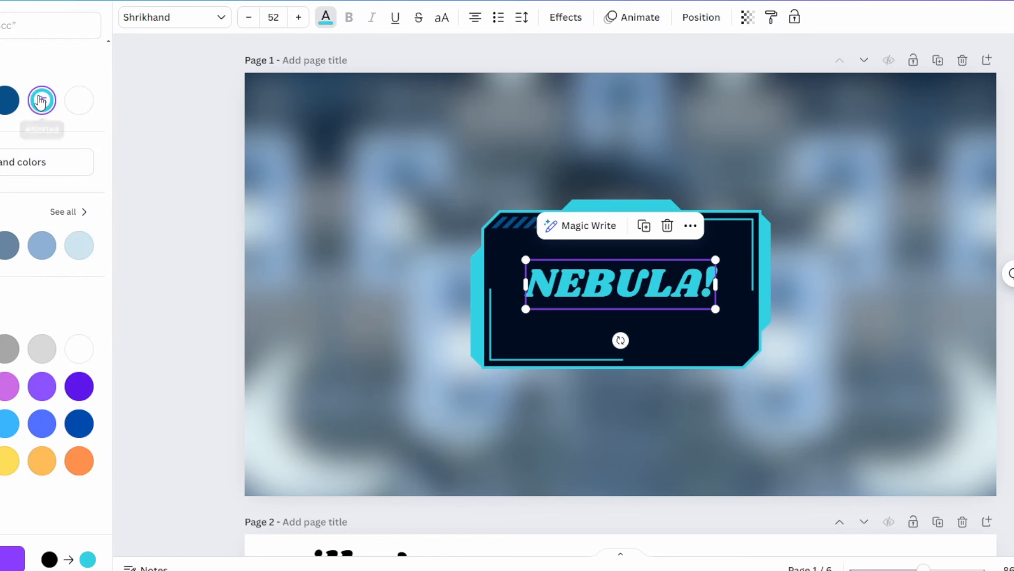
drag(525, 308, 499, 315)
drag(714, 316, 744, 320)
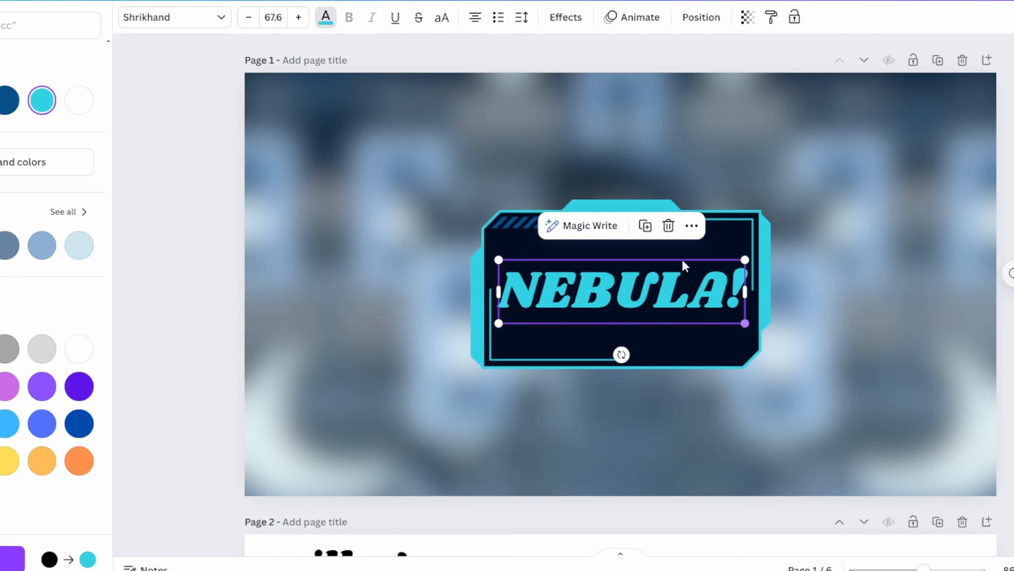
- Add an Outline effect to the NEBULA! title, trying turquoise and white outline colours before keeping a dark teal one
click(573, 16)
click(66, 200)
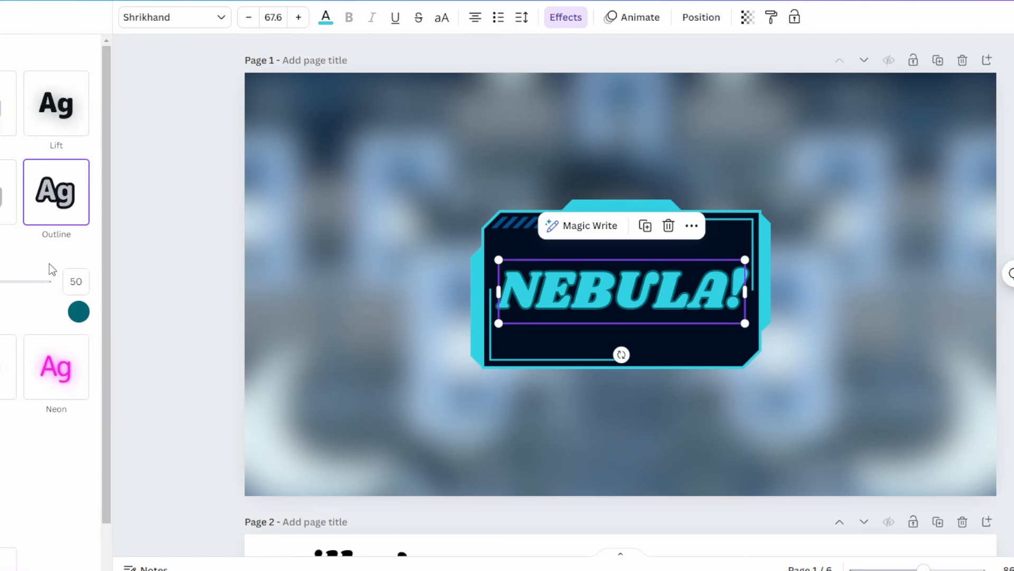
click(79, 312)
click(21, 105)
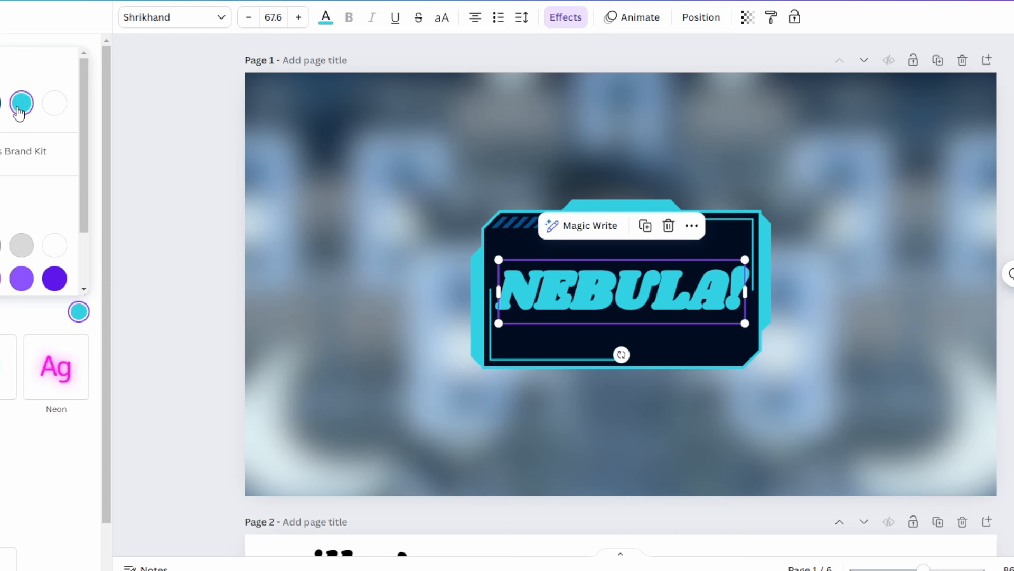
click(56, 106)
click(2, 307)
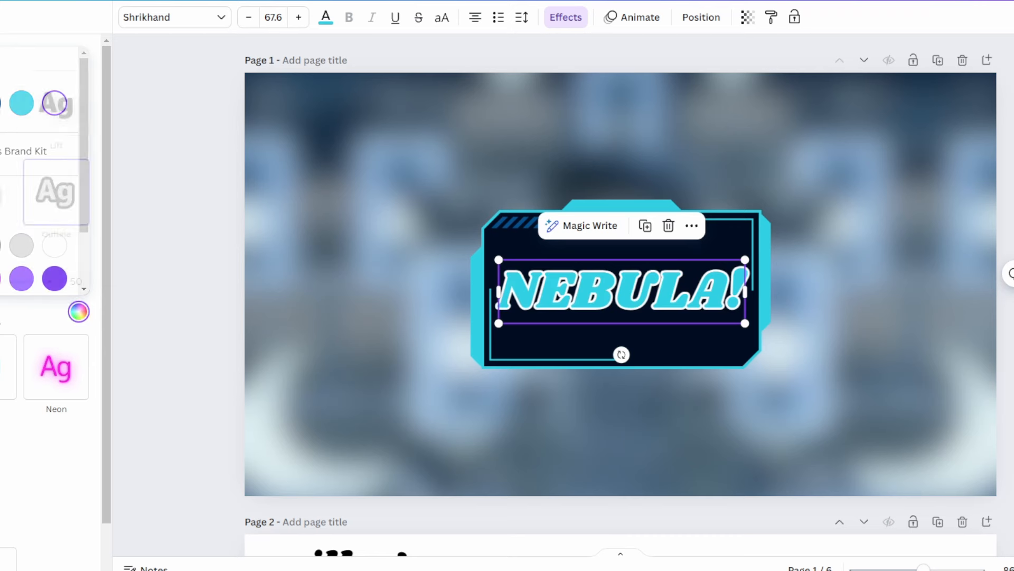
drag(1, 282, 0, 282)
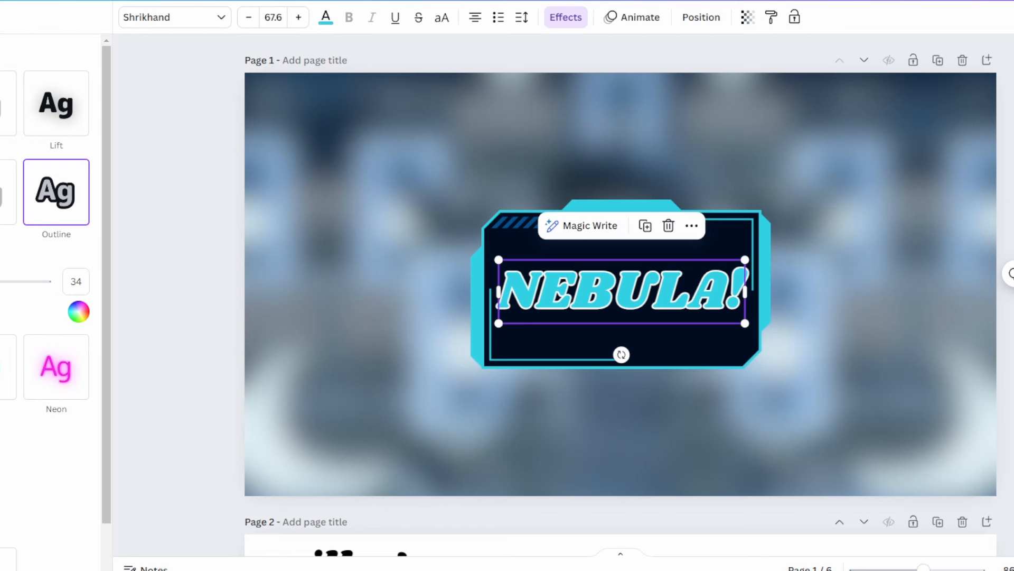
click(304, 296)
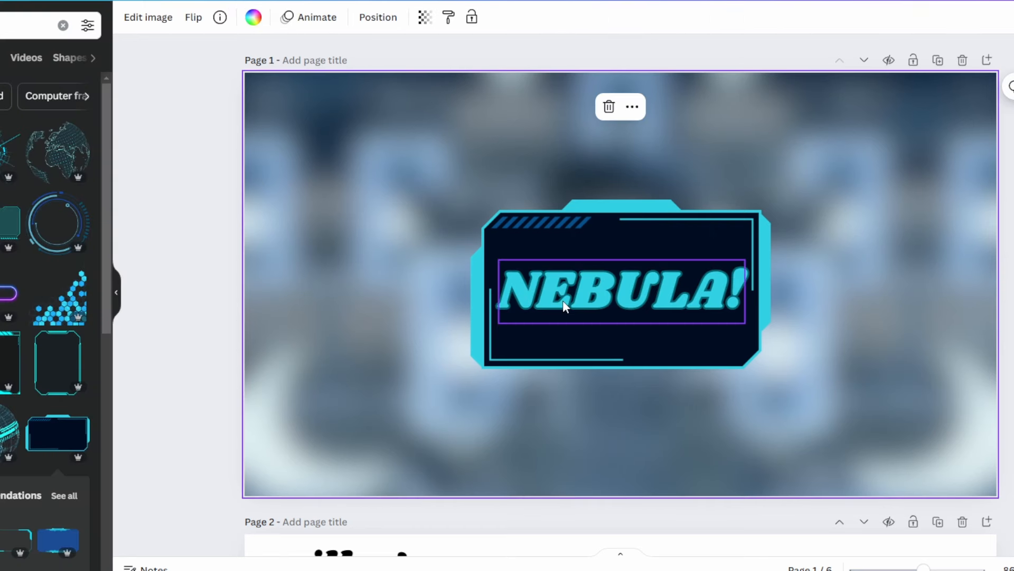
click(221, 211)
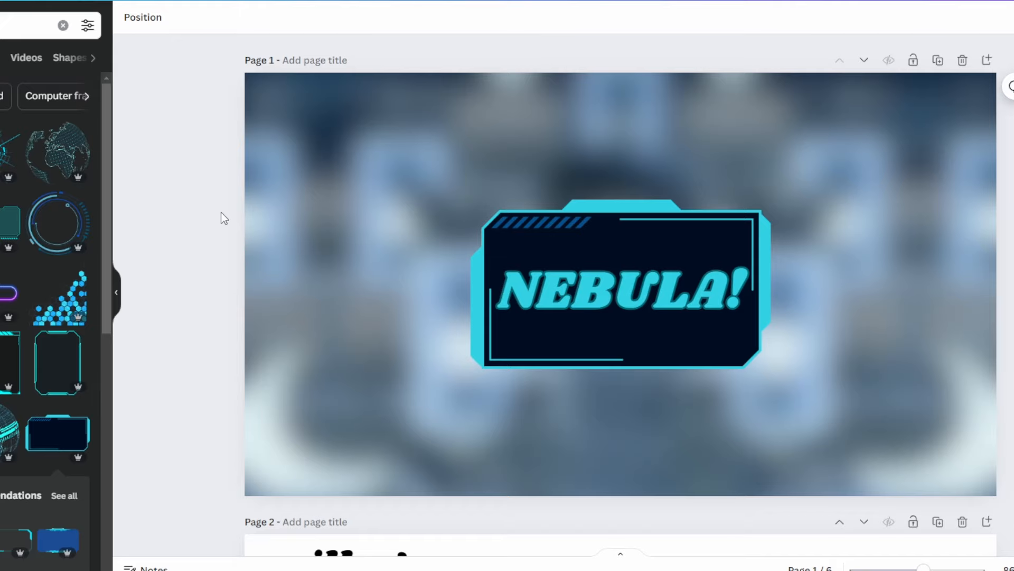
- Copy the ten villager option 1 characters from page 2 to page 1 and shrink the row so it sits lower on the page
scroll(505, 231, down, 8)
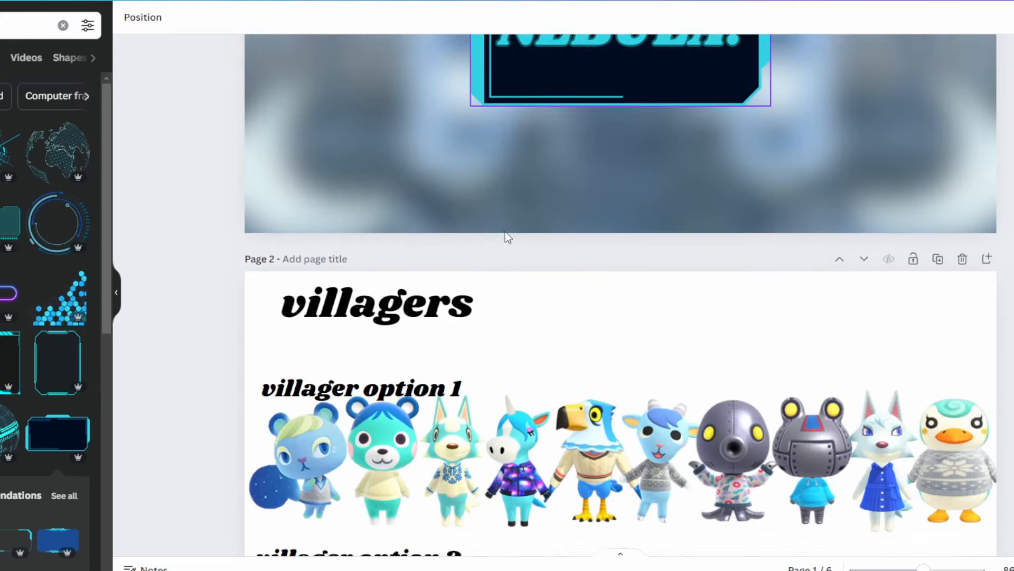
drag(1009, 247, 317, 252)
scroll(479, 275, up, 8)
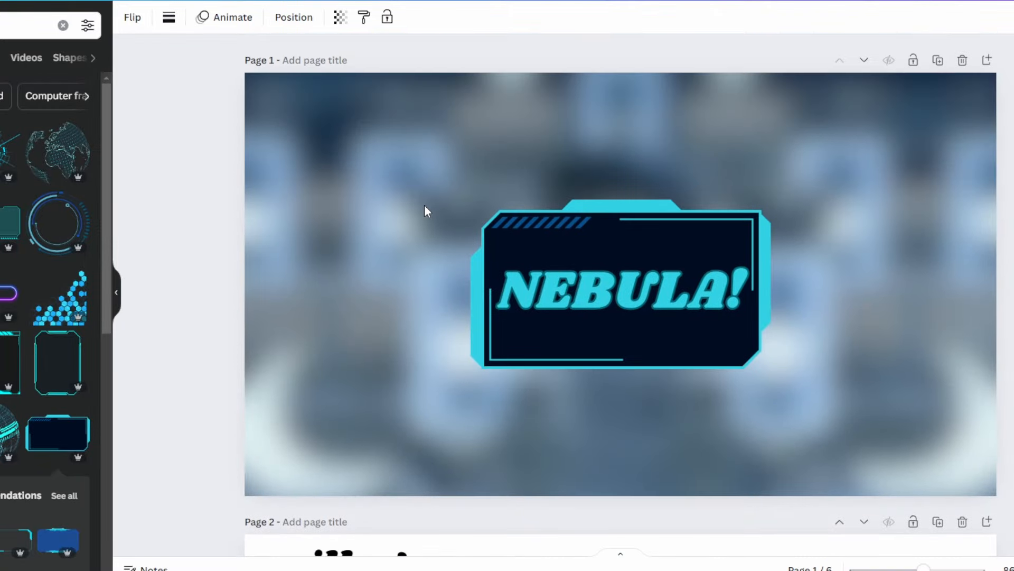
click(423, 205)
key(ctrl+v)
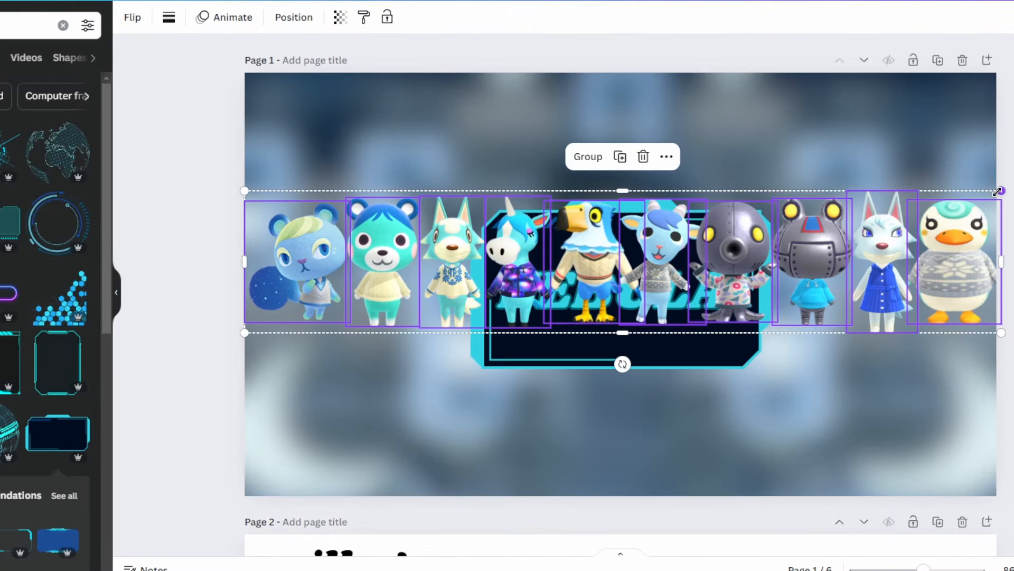
drag(997, 192, 945, 448)
- Spread the duck, white wolf, robot frog, octopus, blue goat and eagle around the page's lower-right area
click(865, 432)
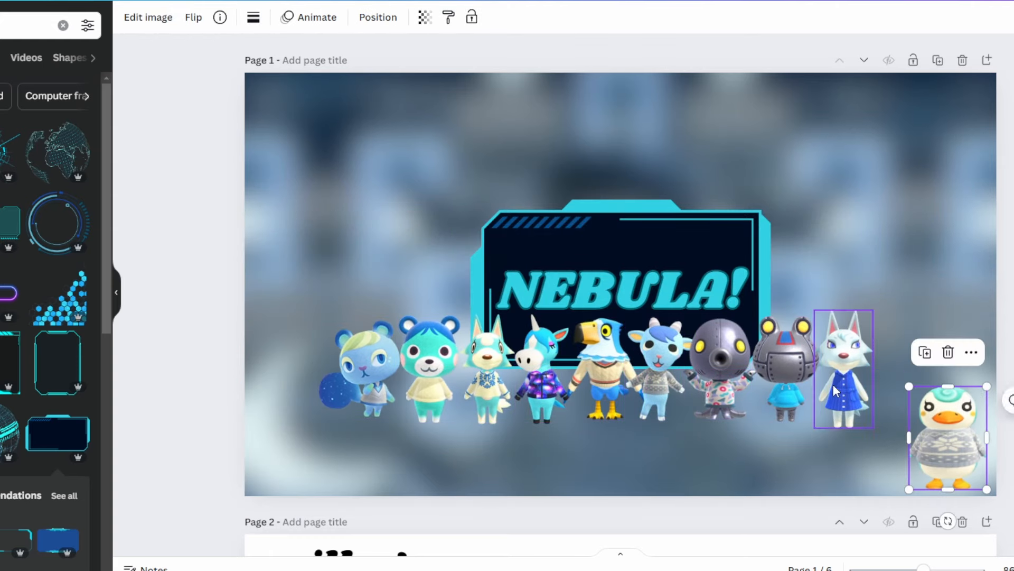
drag(832, 390, 873, 369)
drag(787, 365, 944, 309)
drag(727, 365, 840, 425)
drag(658, 380, 821, 332)
drag(600, 383, 750, 424)
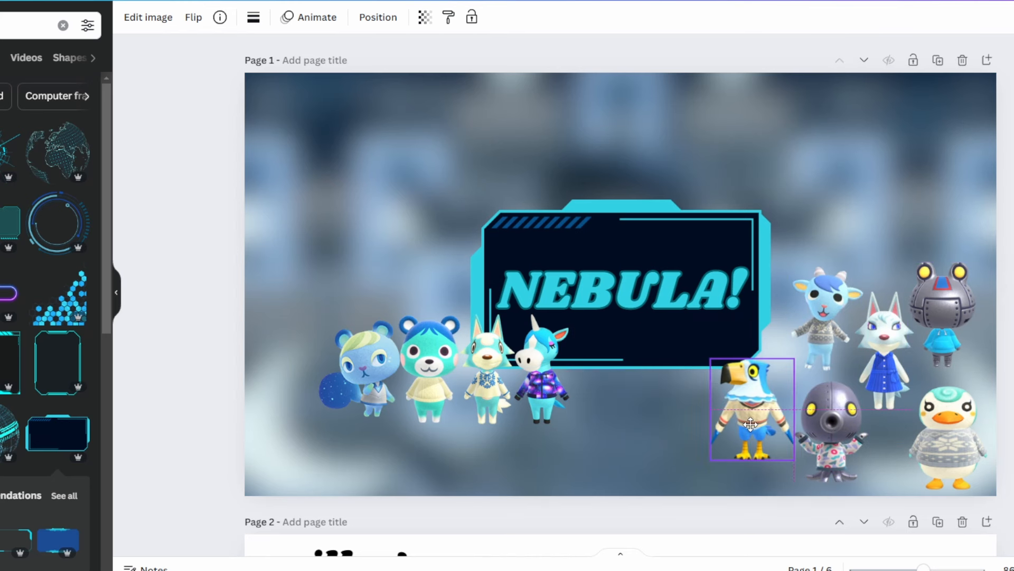
- Place the unicorn beside the eagle and line up the green wolf, bear and squirrel above the other villagers to the frame's right
click(542, 383)
drag(542, 383, 684, 423)
drag(486, 377, 800, 212)
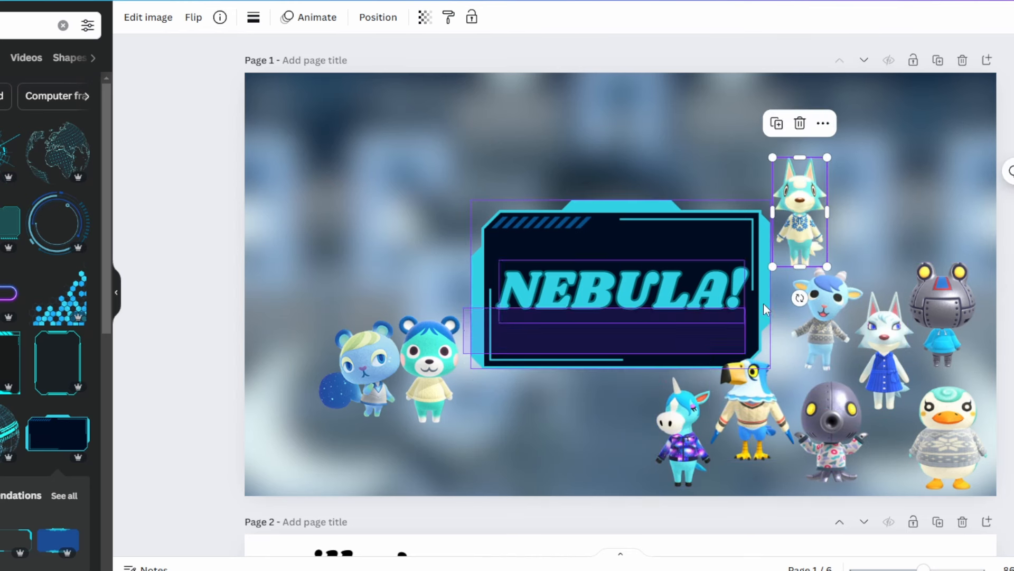
click(431, 370)
drag(430, 370, 877, 216)
drag(365, 370, 958, 211)
drag(957, 212, 957, 211)
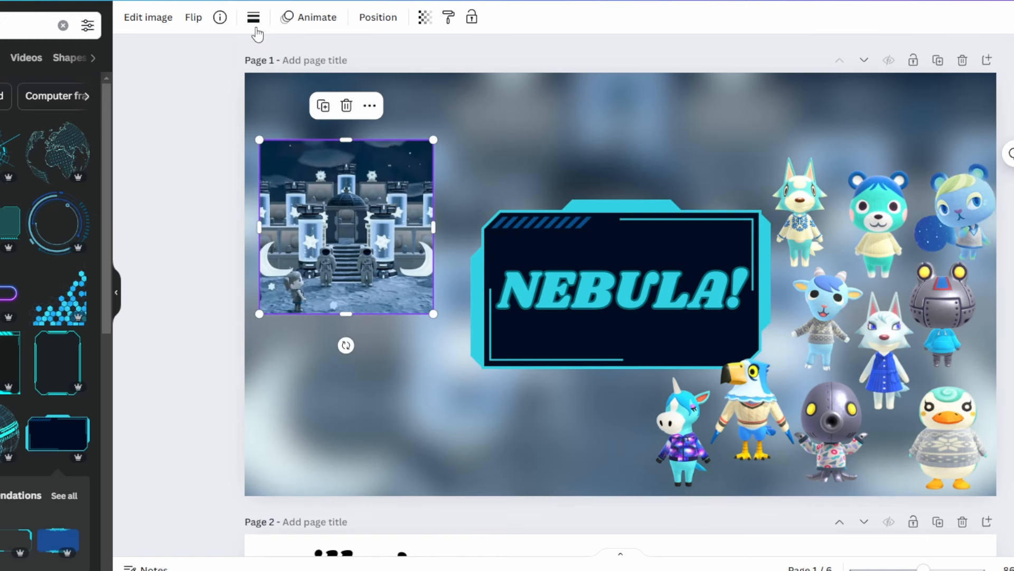
- Give the moonlit building photo a solid turquoise border with a weight of about 6
click(253, 17)
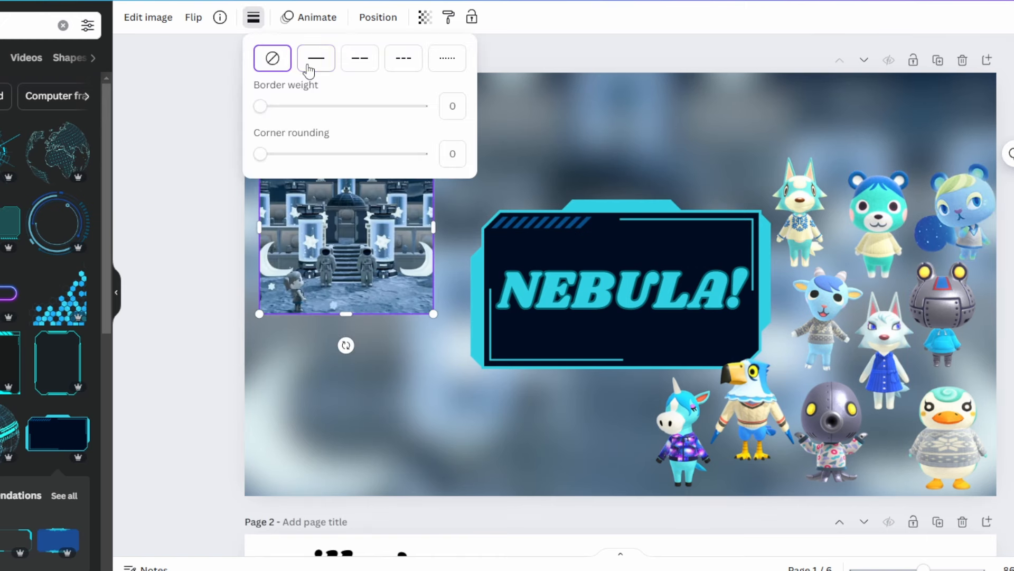
click(340, 58)
drag(283, 105, 300, 106)
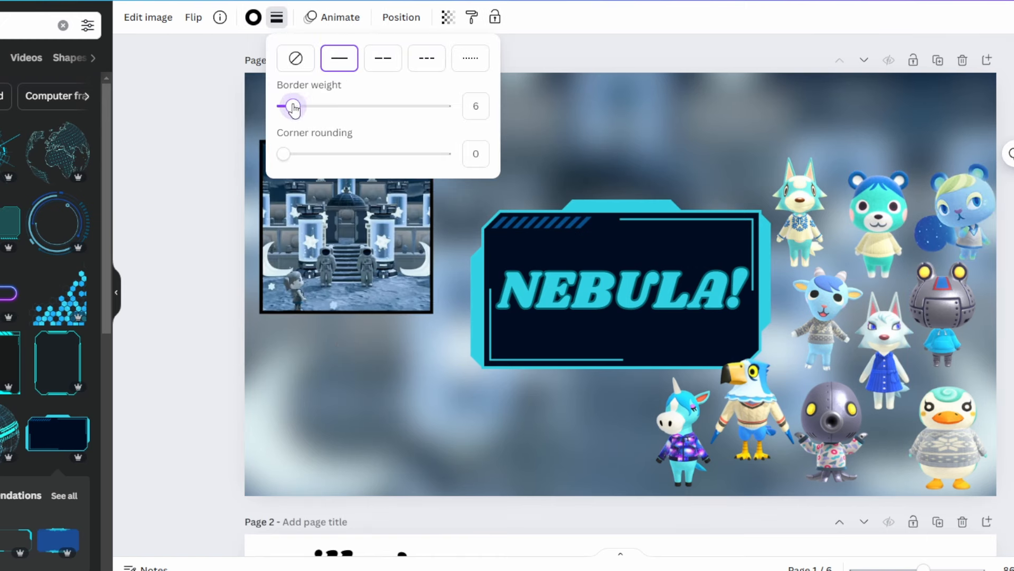
click(254, 17)
click(41, 100)
- Shrink the building photo, tilt it slightly counterclockwise and place it in the page's upper-left corner
drag(433, 314, 389, 268)
drag(323, 300, 360, 332)
drag(338, 238, 332, 181)
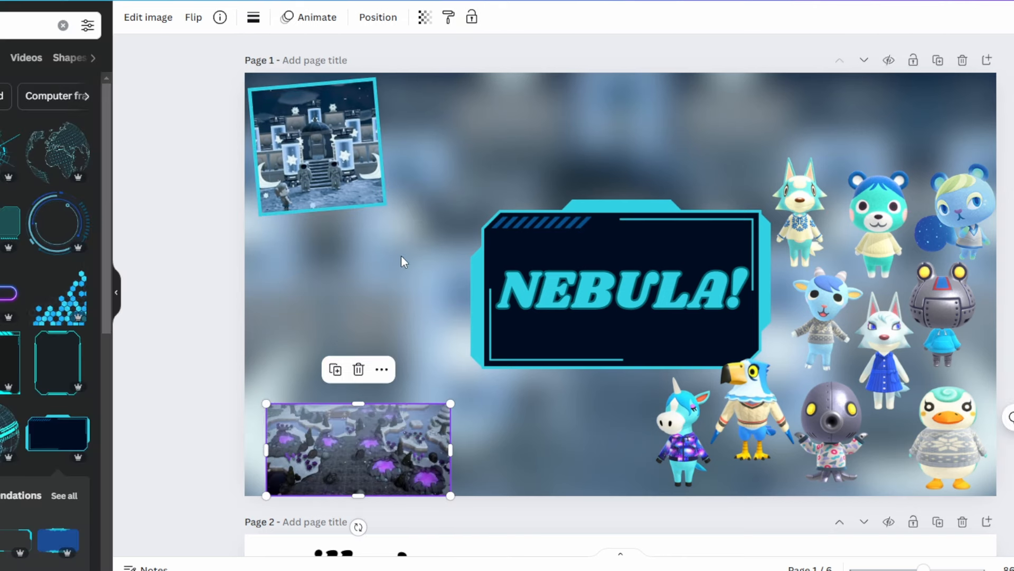
- Tilt the purple-lit forest photo by 5° and give it a solid turquoise border with a weight of 5
drag(385, 469, 398, 350)
drag(374, 408, 365, 408)
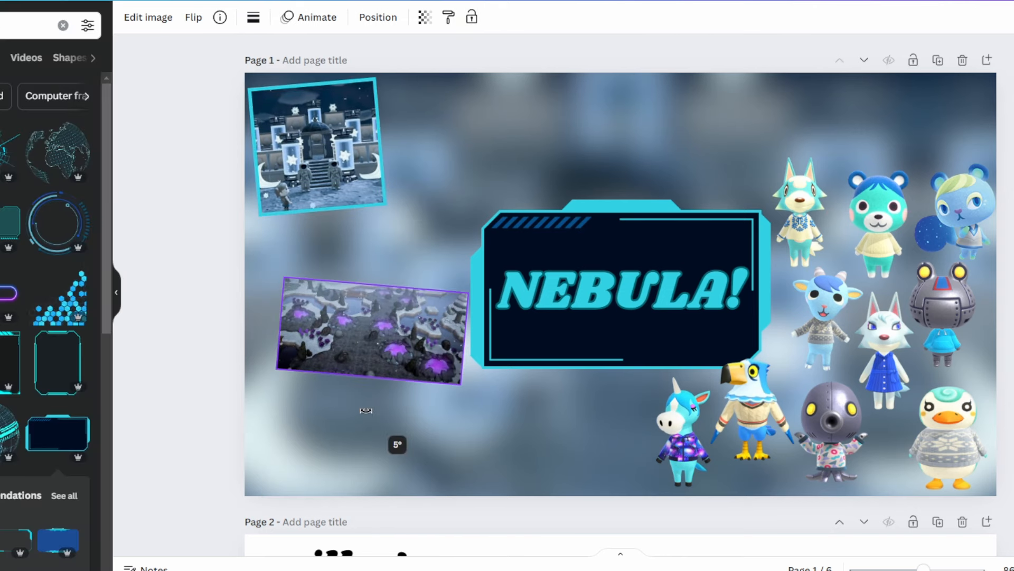
click(253, 17)
drag(262, 106, 270, 115)
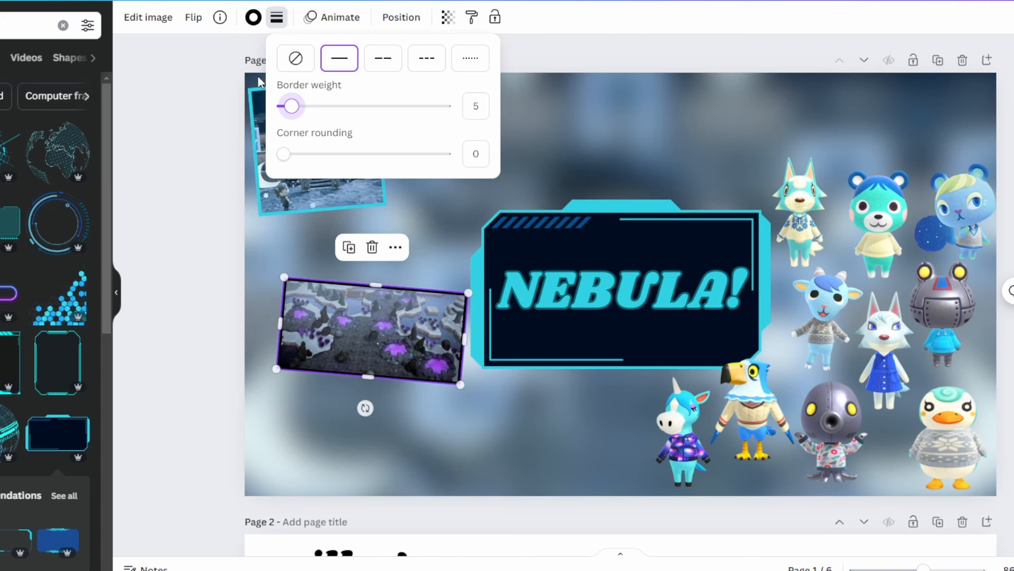
click(254, 18)
click(41, 97)
click(363, 419)
- Layer the building photo in front of the forest photo and position the forest photo partly behind its right edge
drag(370, 336, 367, 199)
right_click(318, 118)
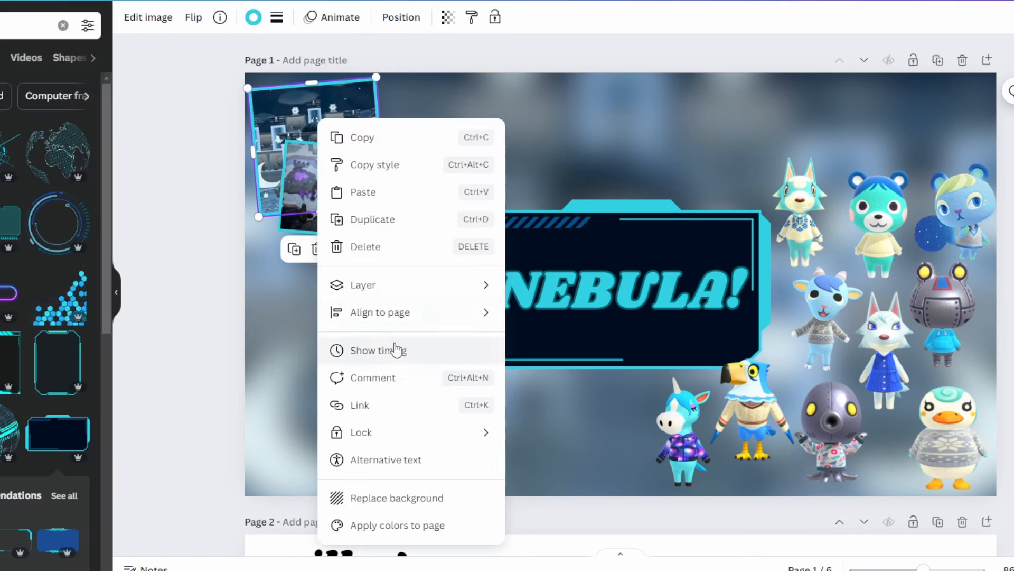
mouse_move(370, 285)
click(549, 285)
click(464, 356)
drag(422, 221, 472, 166)
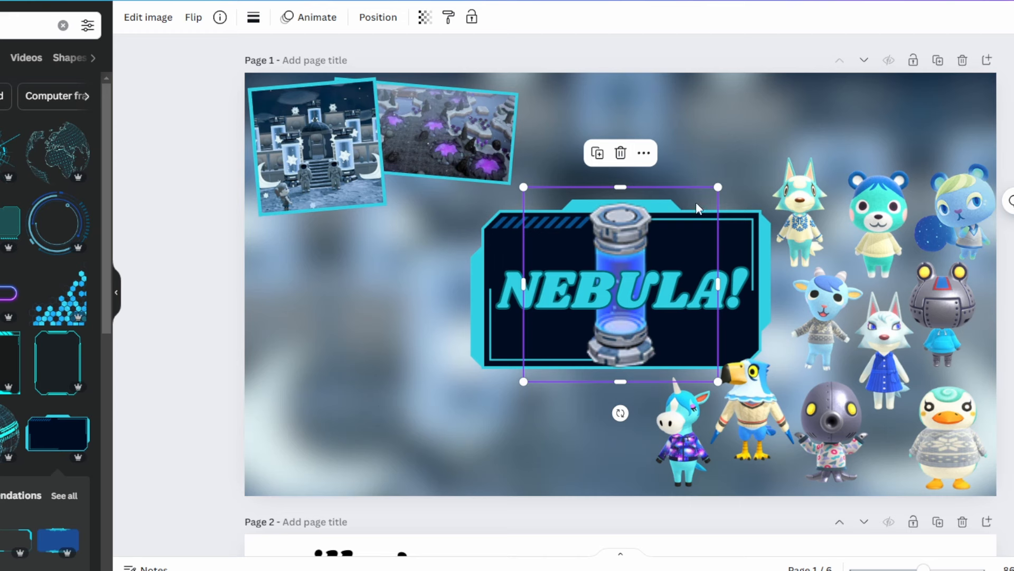
- Shrink the blue glowing tank and place it at the page's left edge, below the building photo
drag(715, 185, 655, 249)
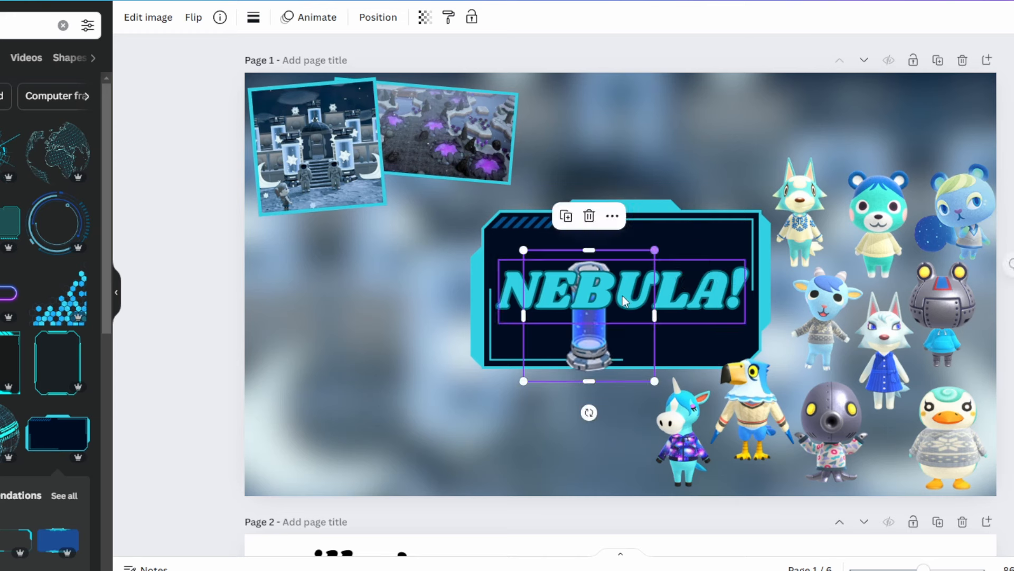
drag(563, 335, 274, 301)
click(208, 175)
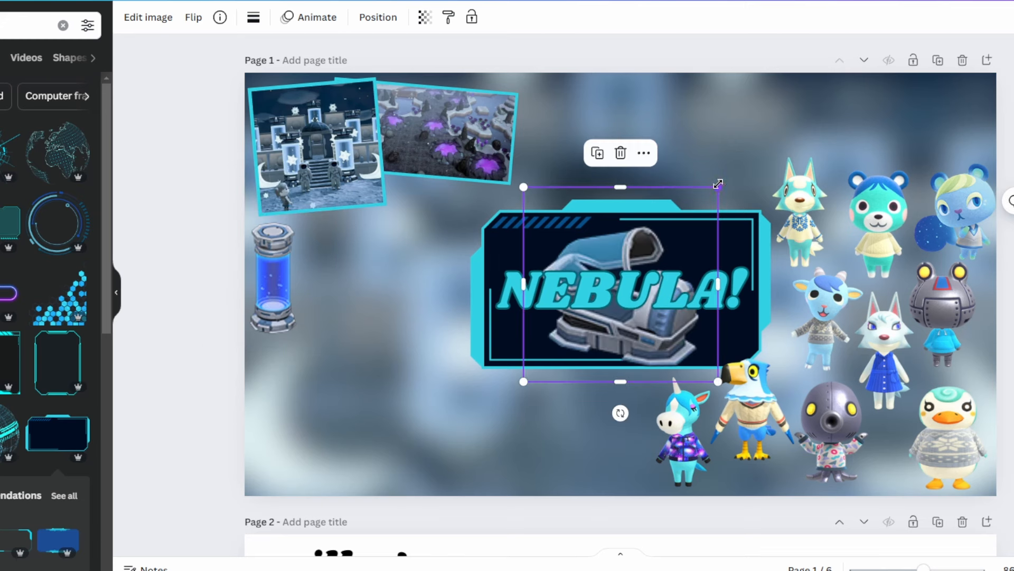
- Shrink the sleeping pod and the control console, placing the pod above the frame's upper-right corner and the console below the frame
drag(718, 184, 608, 273)
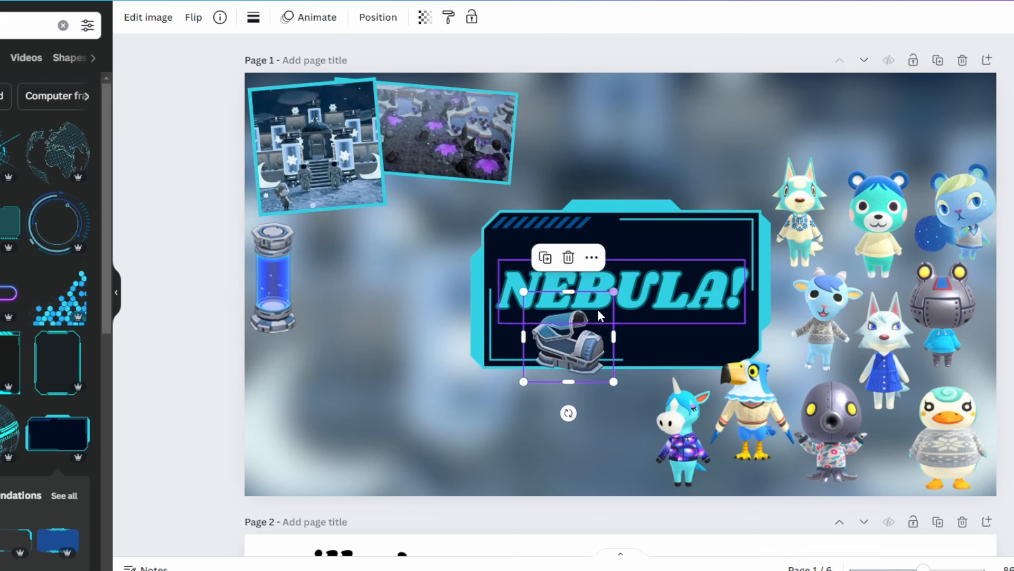
drag(584, 355, 744, 196)
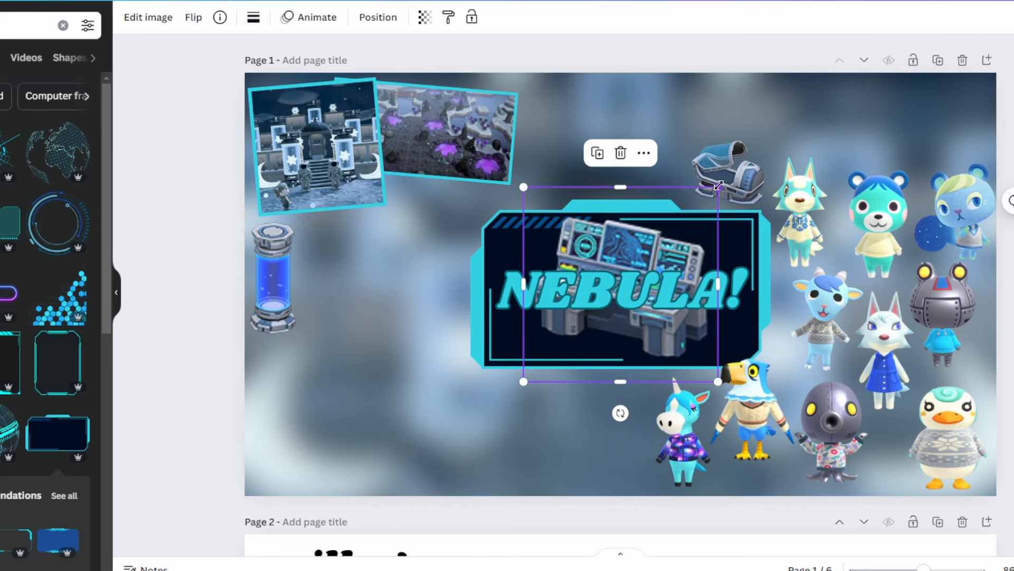
drag(719, 185, 611, 294)
drag(576, 338, 613, 404)
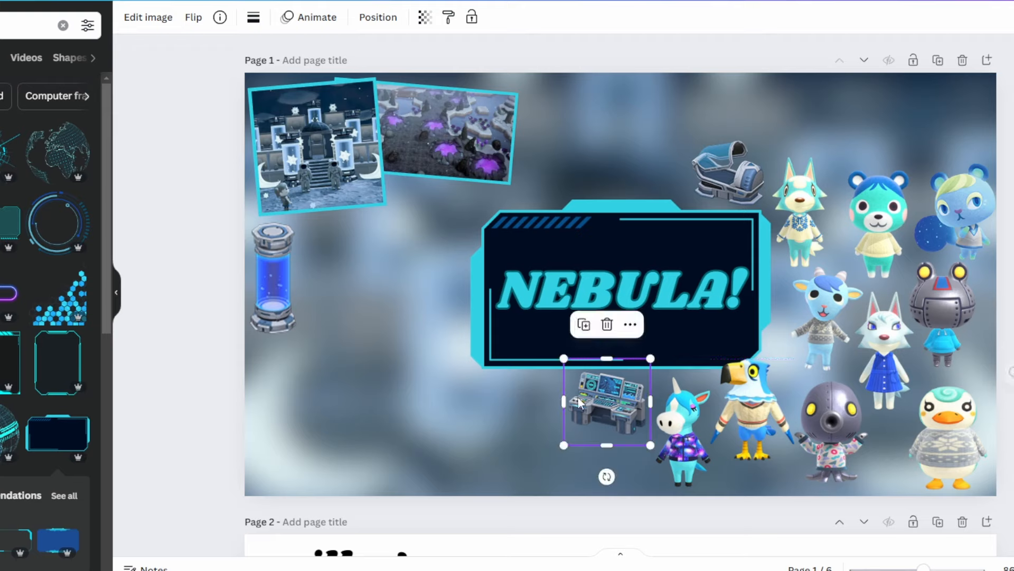
click(525, 407)
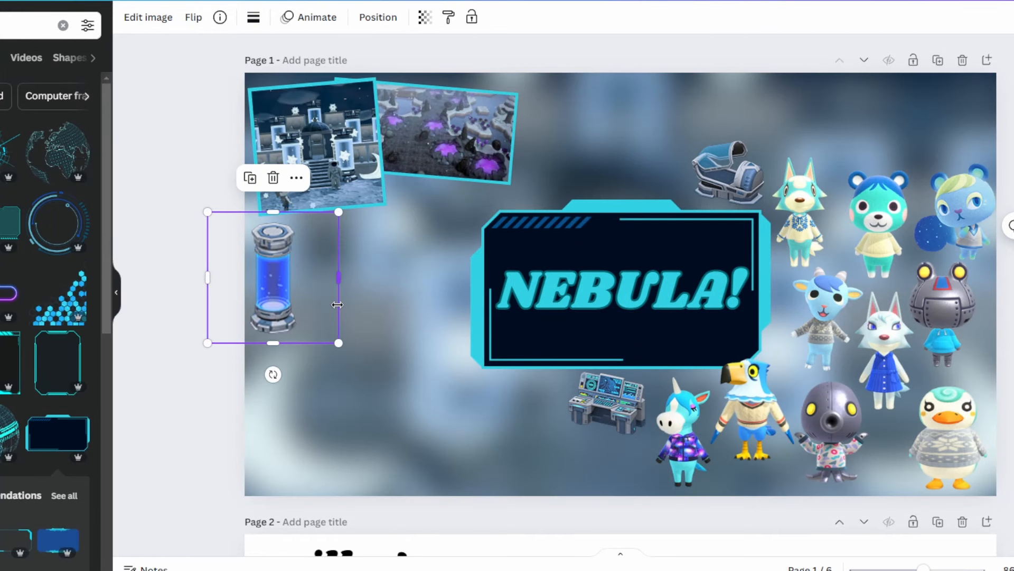
- Paste the astronaut suit image onto page 1, shrink it and place it below the forest photo, beside the frame
click(462, 421)
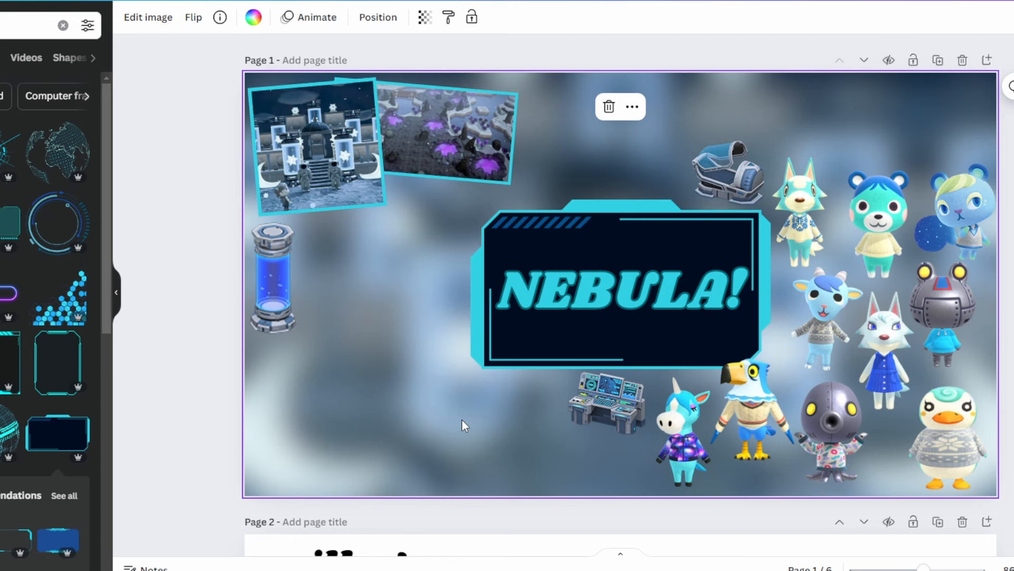
key(ctrl+v)
drag(709, 188, 622, 283)
drag(576, 345, 459, 232)
click(398, 365)
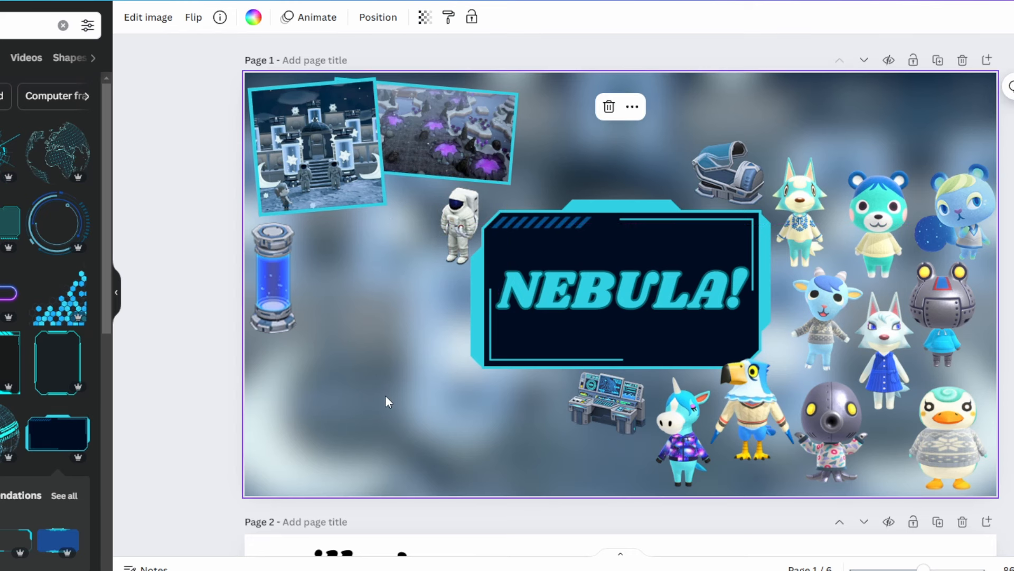
- Paste the space shuttle image, shrink it and place it below the control console
key(ctrl+v)
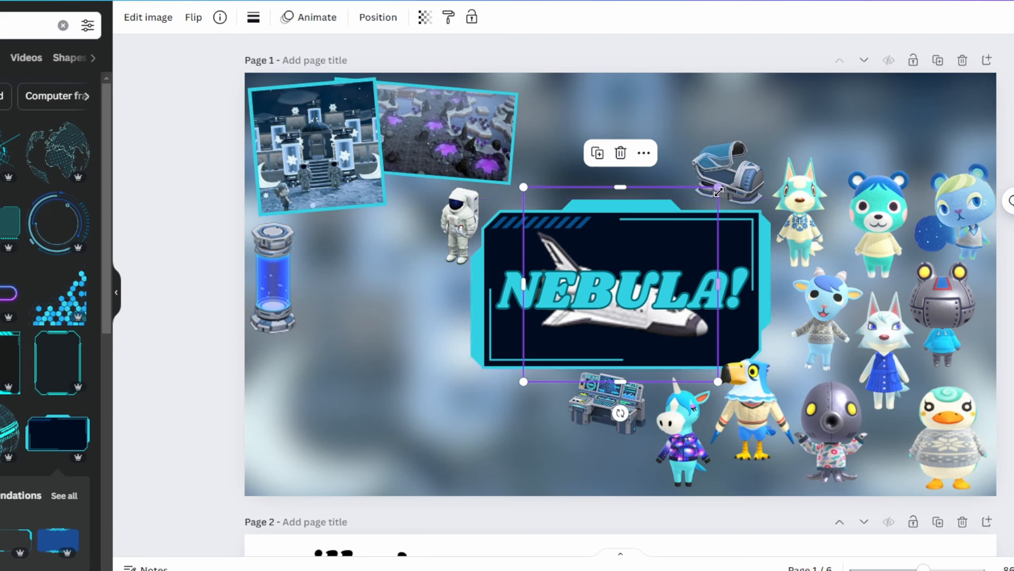
drag(719, 190, 610, 294)
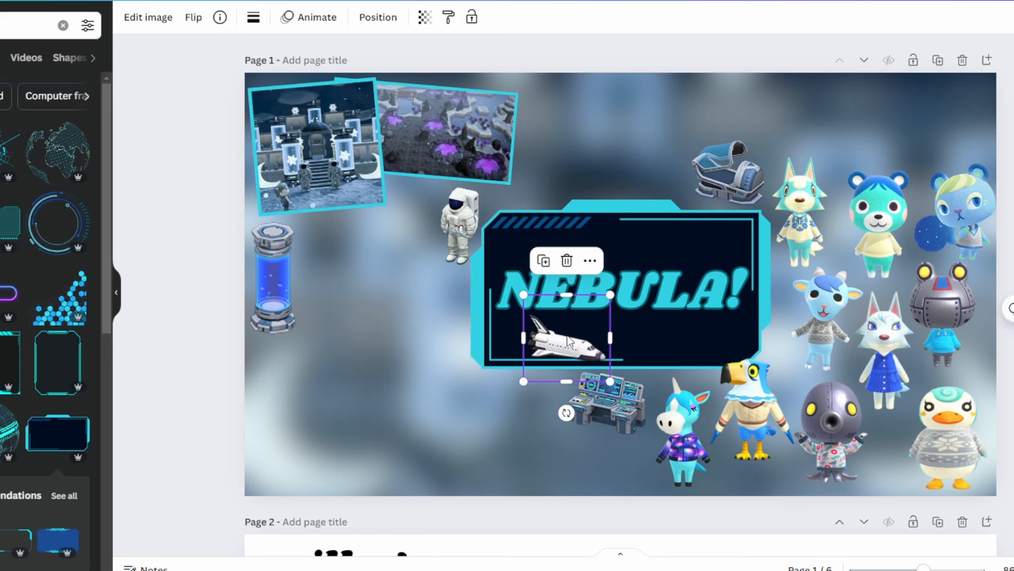
drag(568, 340, 607, 461)
- Paste the crewed spacecraft and flying saucer images, shrink both and place them above the villagers in the page's upper-right corner
key(ctrl+v)
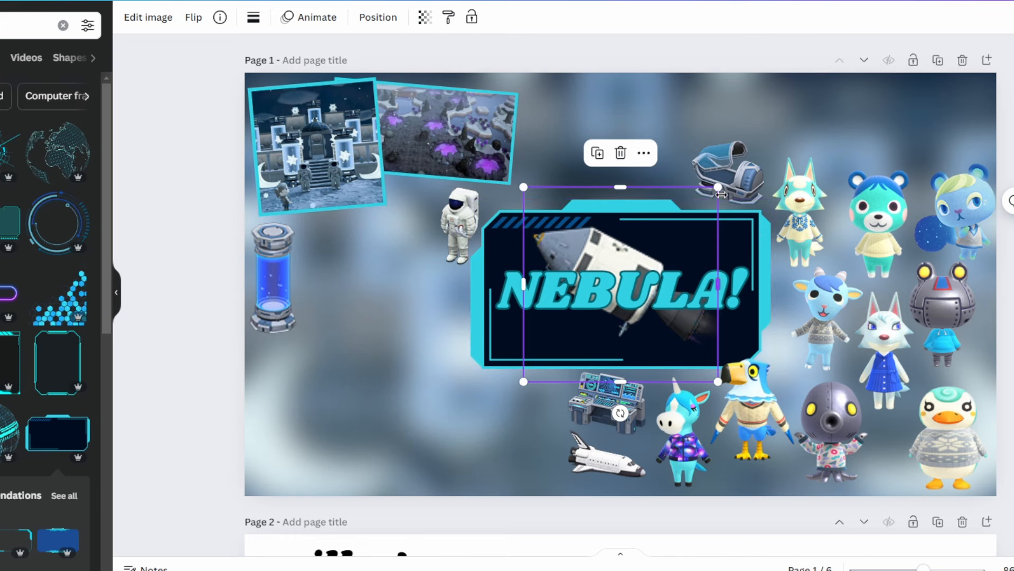
drag(716, 191, 947, 99)
key(ctrl+v)
drag(717, 187, 610, 301)
drag(572, 344, 906, 148)
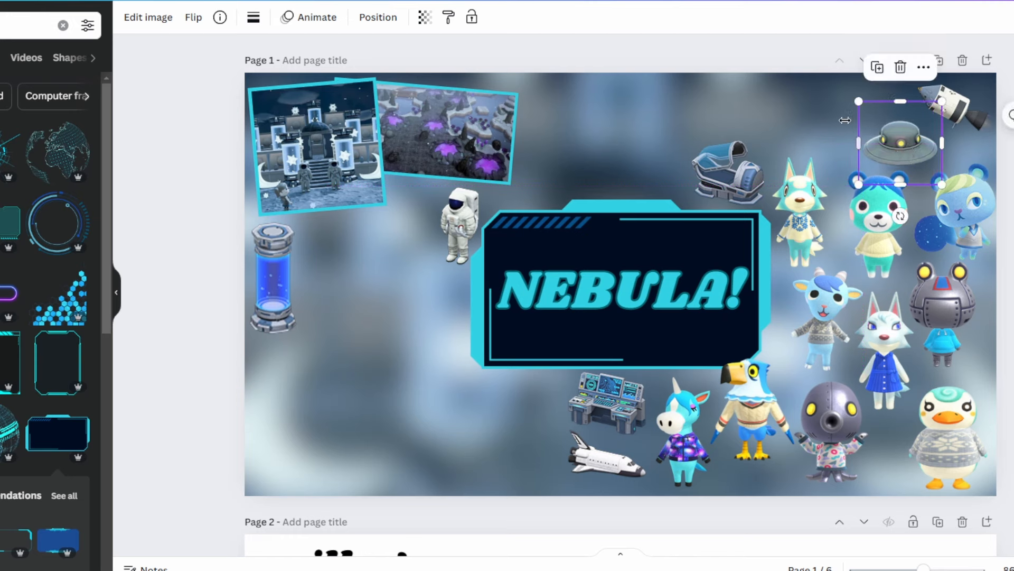
- Paste the lunar lander image onto page 1, shrink it and place it in the page's lower-left corner
click(347, 373)
key(ctrl+v)
drag(588, 336, 346, 444)
drag(470, 300, 380, 391)
drag(332, 434, 289, 443)
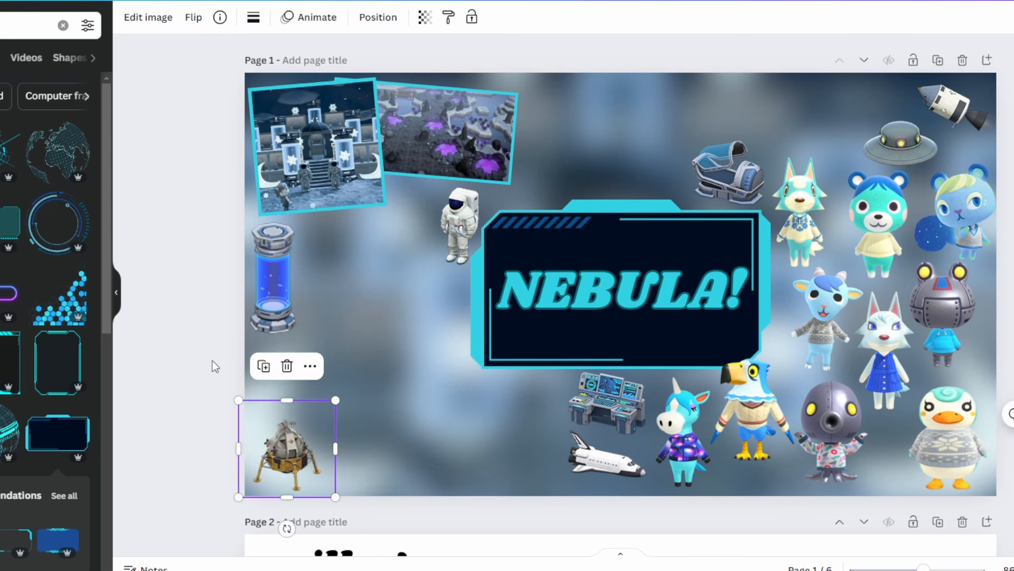
- Paste the rocket and satellite images, shrink both, and place the rocket beside the forest photo and the satellite beside the blue capsule
key(ctrl+v)
drag(713, 191, 602, 303)
drag(564, 338, 534, 168)
click(385, 401)
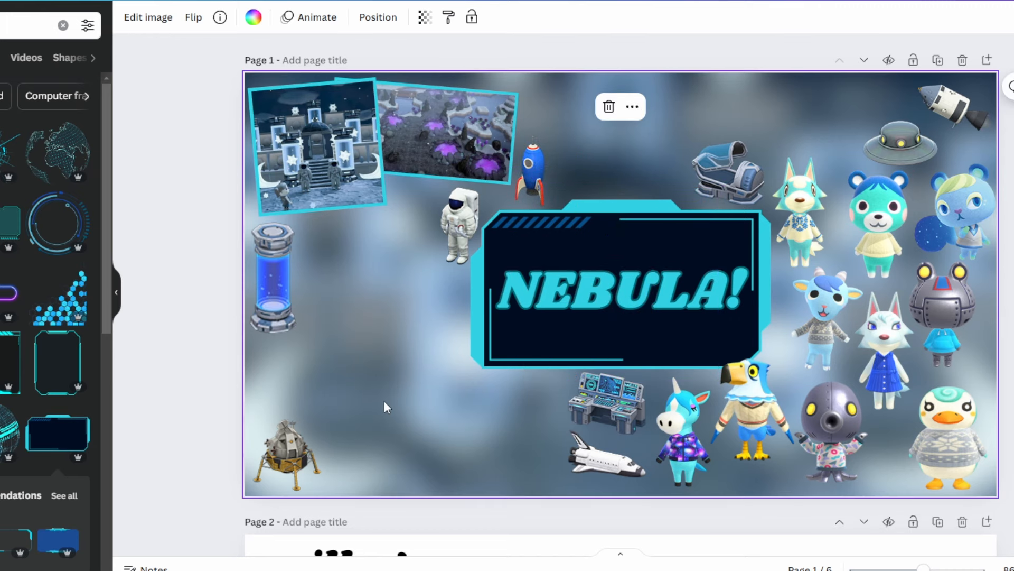
key(ctrl+v)
drag(718, 187, 615, 289)
drag(581, 322, 363, 240)
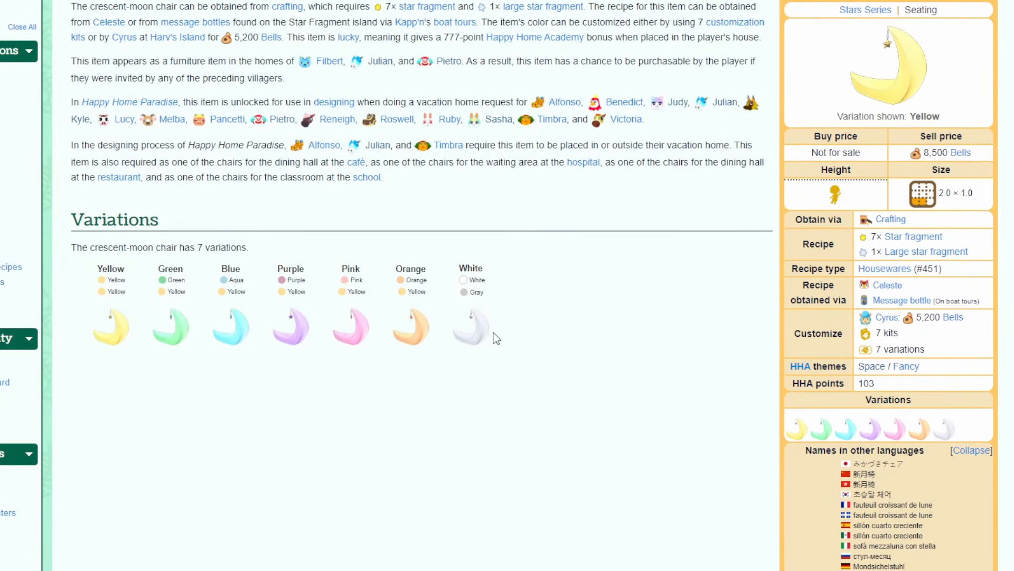
- Copy the white crescent-moon chair image from its wiki page, paste it, shrink it and place it beside the flying saucer
click(480, 341)
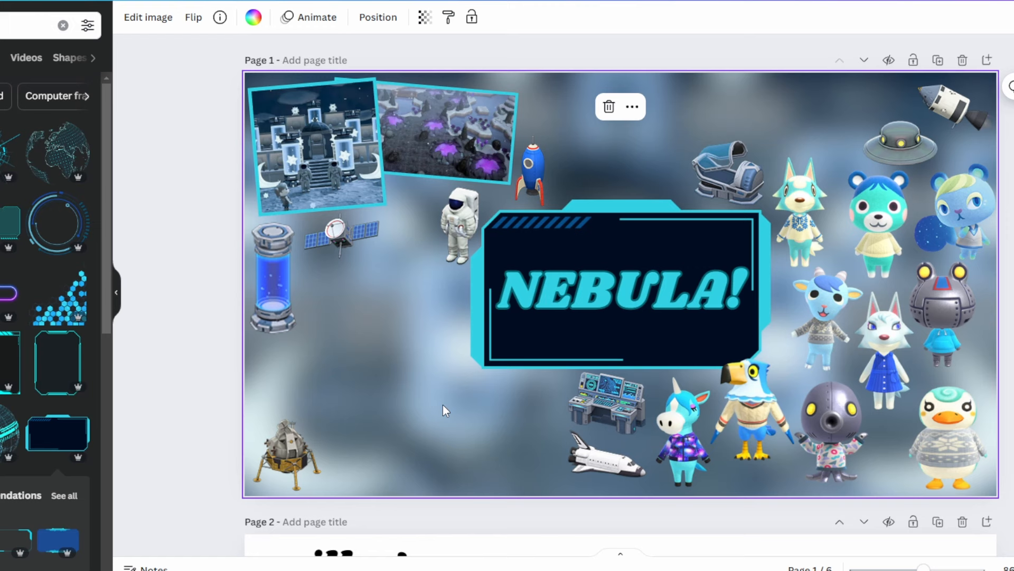
key(ctrl+v)
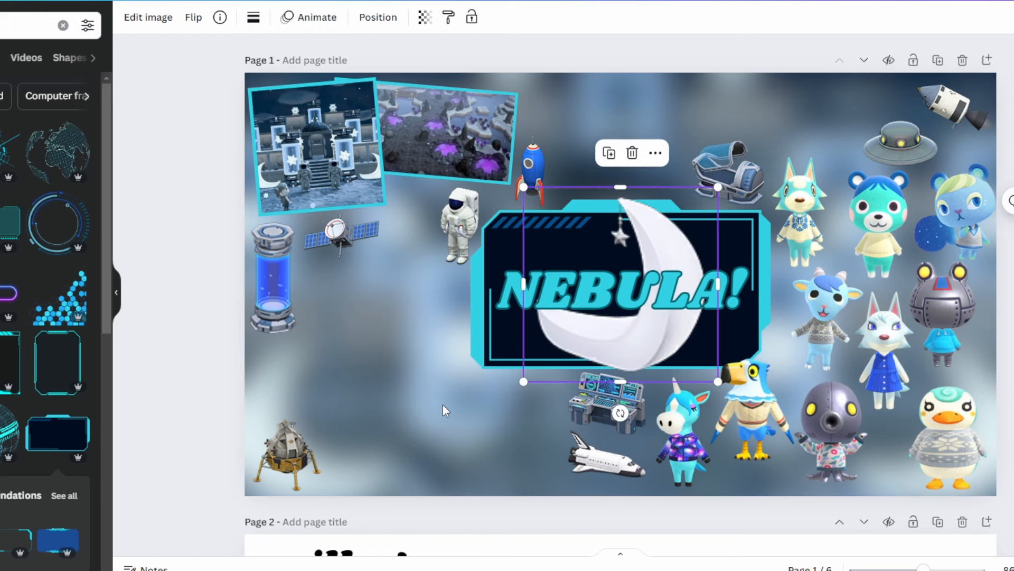
drag(530, 376, 838, 146)
click(398, 387)
- Paste the spiky teal star above the sleeping pod and the small white star between the satellite and the astronaut, shrinking both
key(ctrl+v)
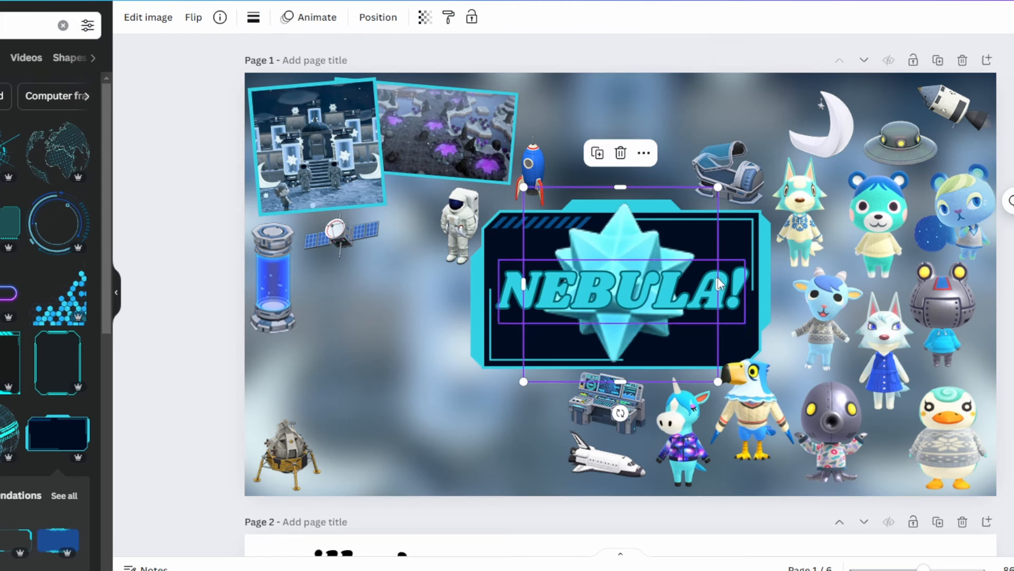
drag(708, 190, 750, 106)
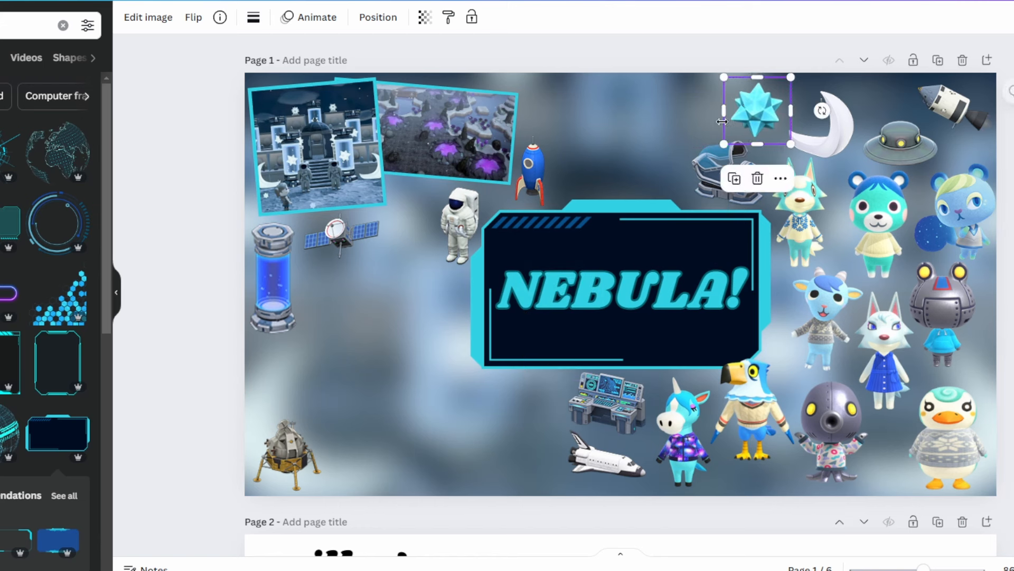
click(390, 365)
key(ctrl+v)
drag(717, 190, 411, 210)
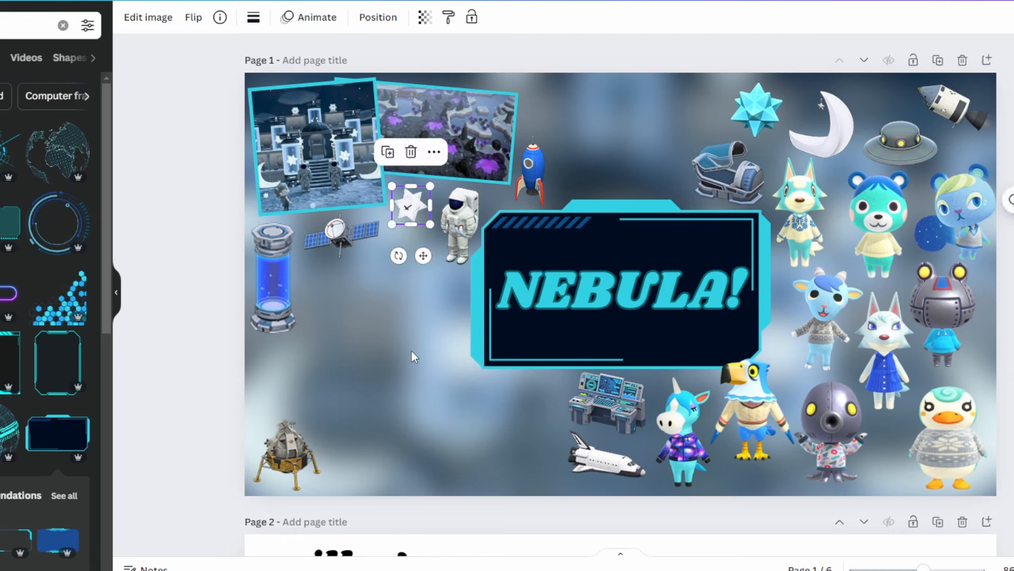
- Paste the full moon image, shrink it and place it below the small white star, beside the astronaut
key(ctrl+v)
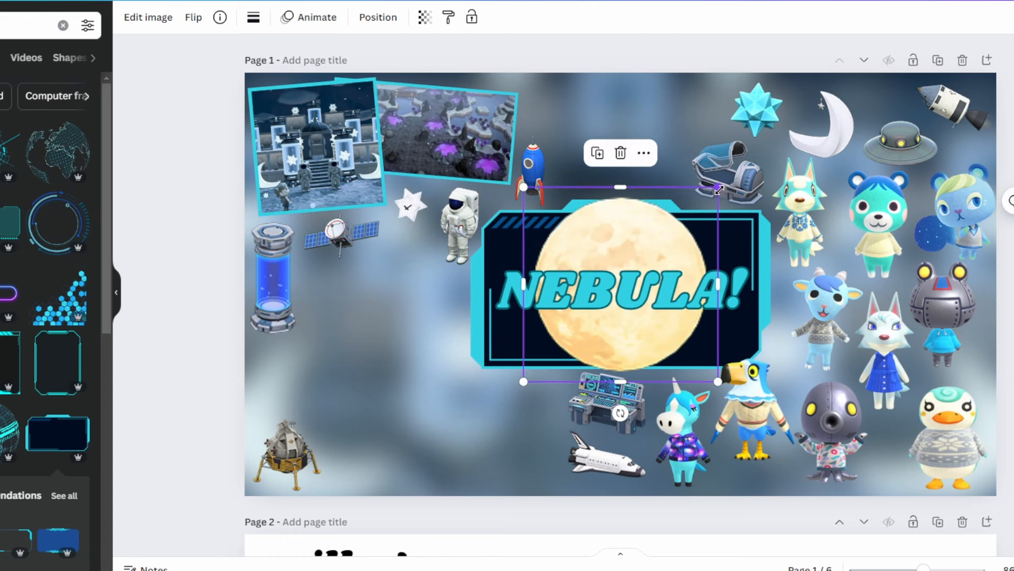
drag(719, 189, 652, 336)
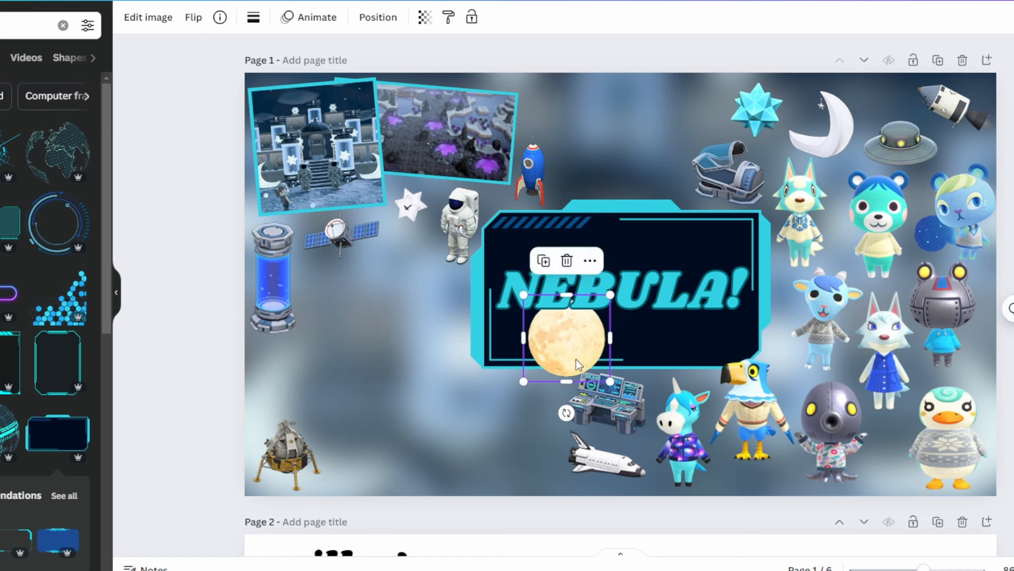
drag(578, 365, 411, 289)
click(421, 419)
- Paste and shrink two star fragments, placing the pale one between the octopus and duck villagers and the yellow one above the rocket
key(ctrl+v)
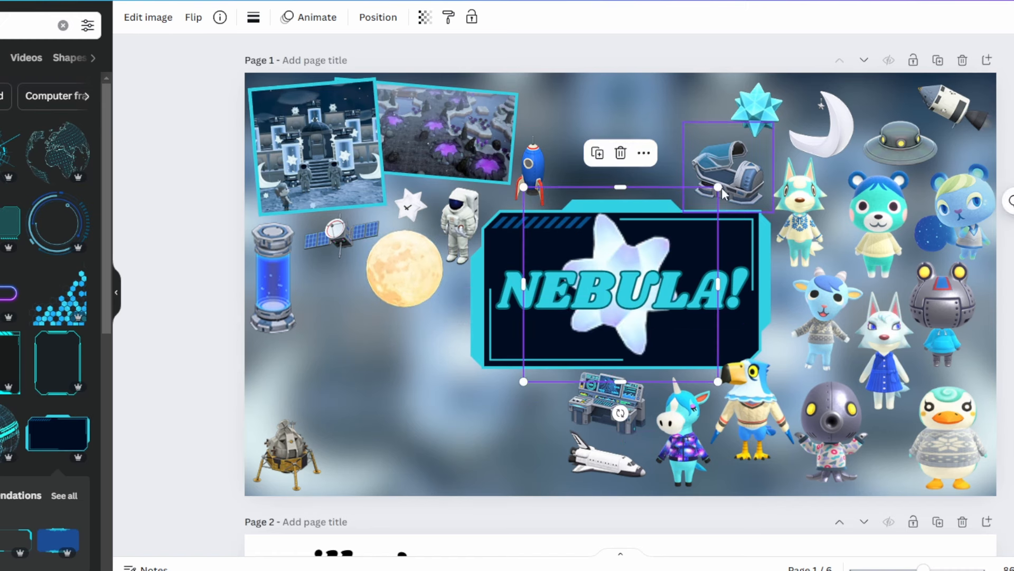
drag(670, 234, 883, 458)
key(ctrl+v)
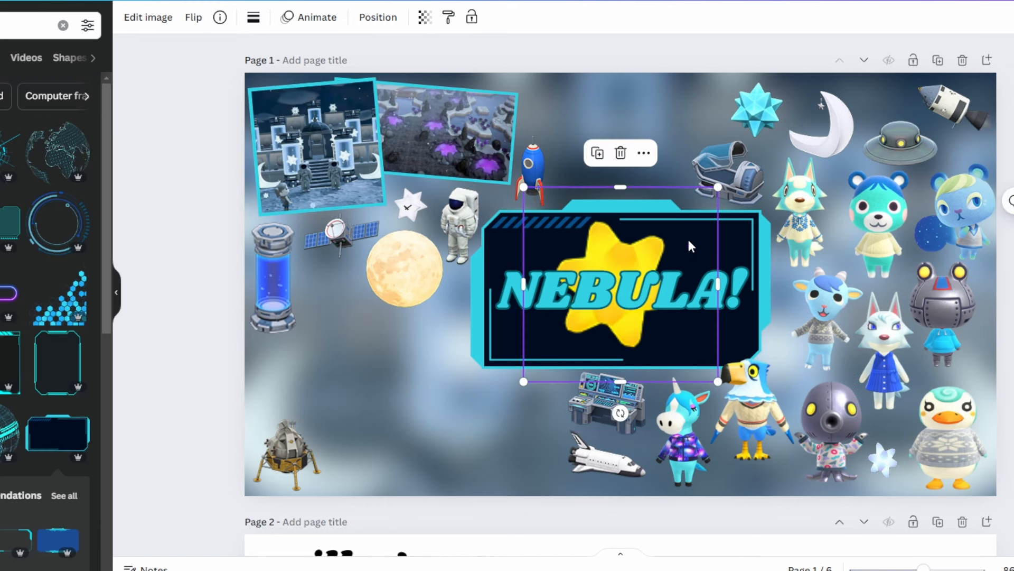
drag(723, 187, 601, 344)
drag(578, 284, 546, 113)
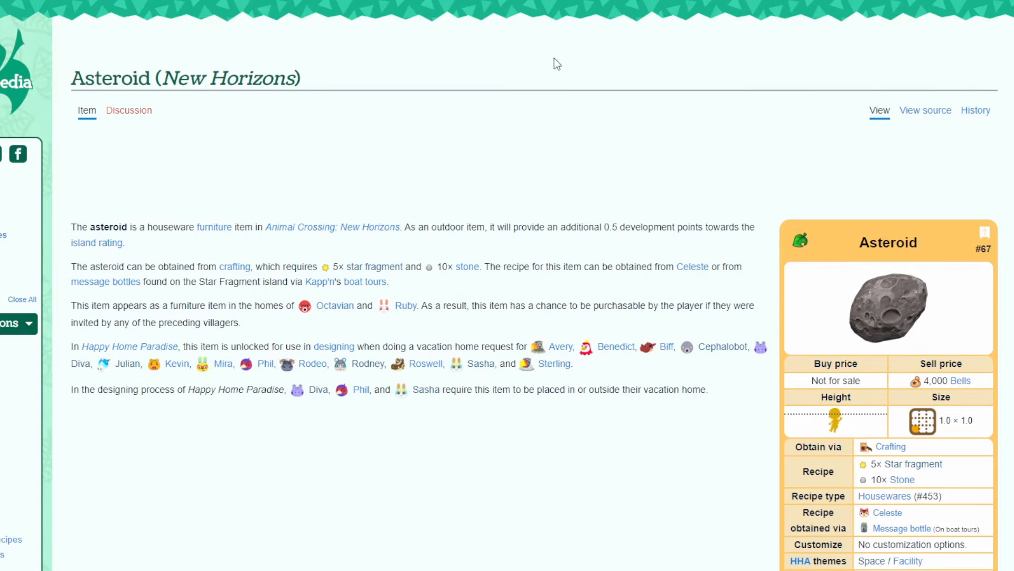
- Paste and shrink the asteroid and the gray boulder, placing the asteroid below the satellite and the boulder beside the control console
scroll(555, 64, down, 1)
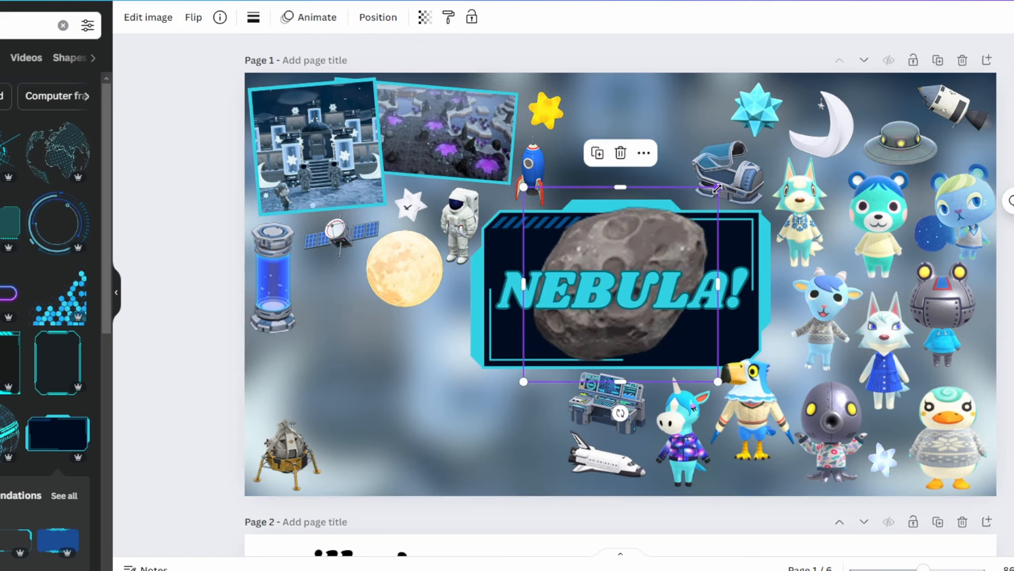
drag(717, 189, 332, 290)
click(422, 403)
key(ctrl+v)
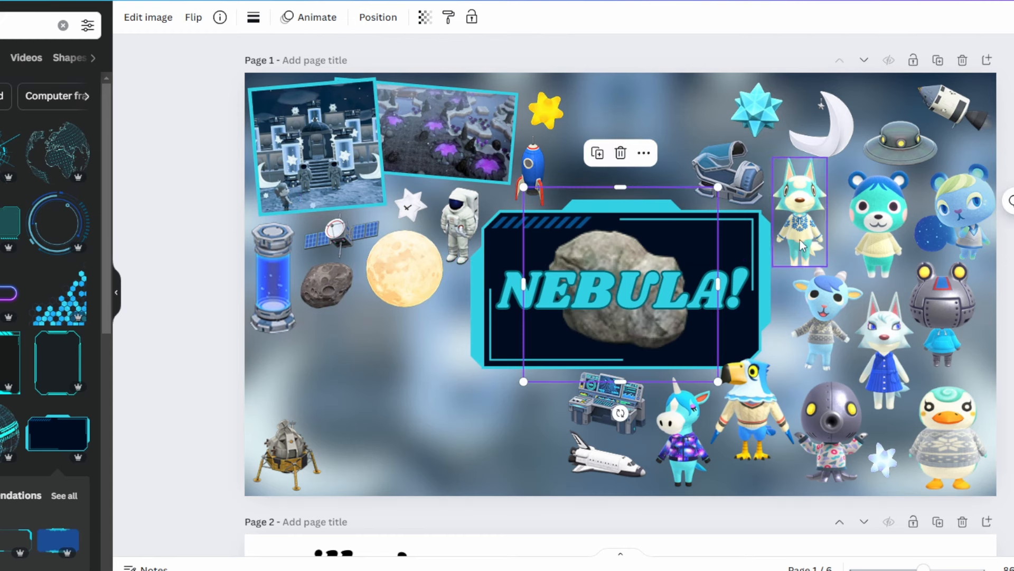
drag(717, 186, 600, 305)
drag(556, 343, 531, 408)
click(429, 383)
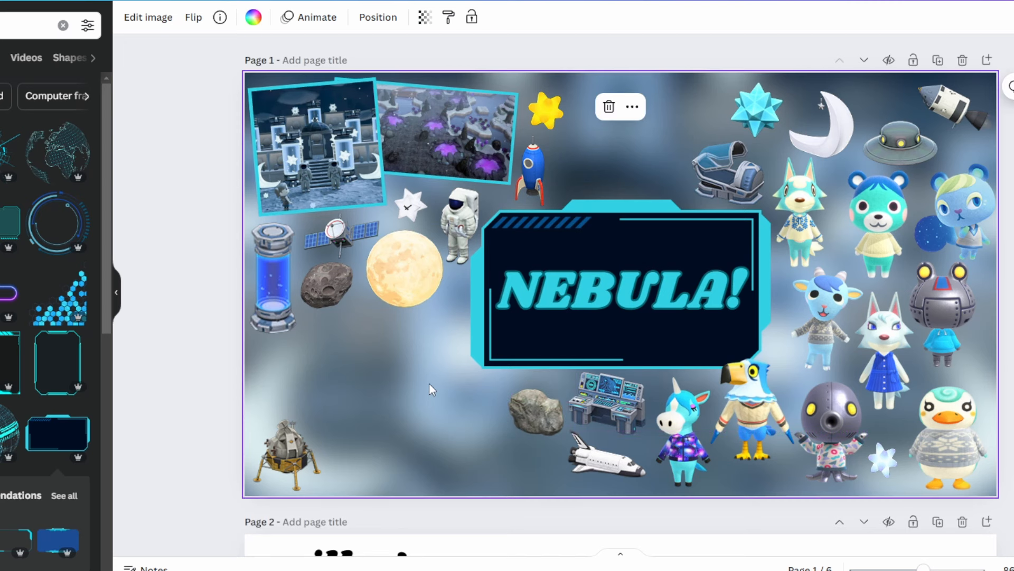
- Paste and shrink the flat rock and the tall rock, placing them beside the teal star and between the moon and the title frame
click(652, 331)
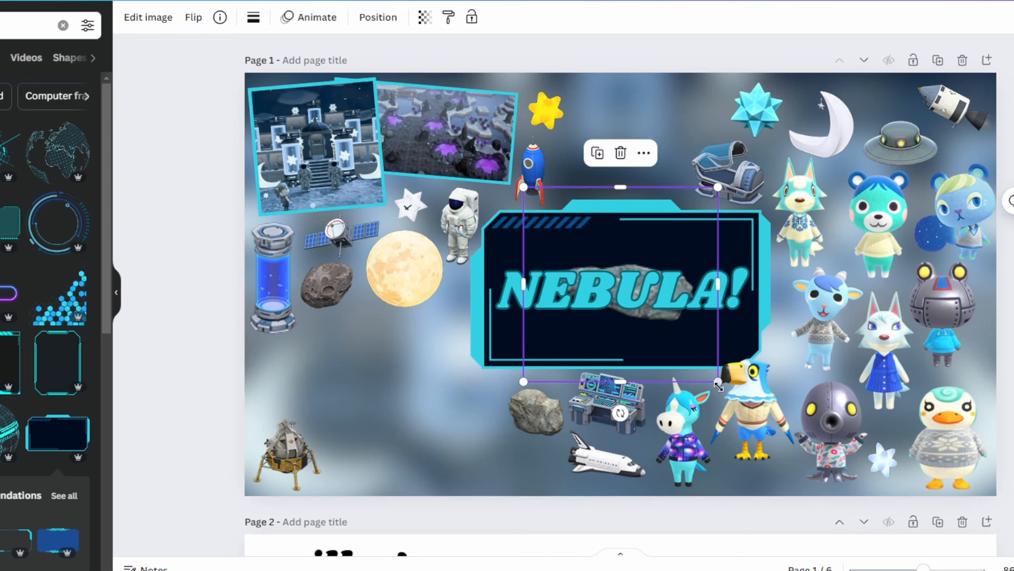
drag(719, 385, 630, 287)
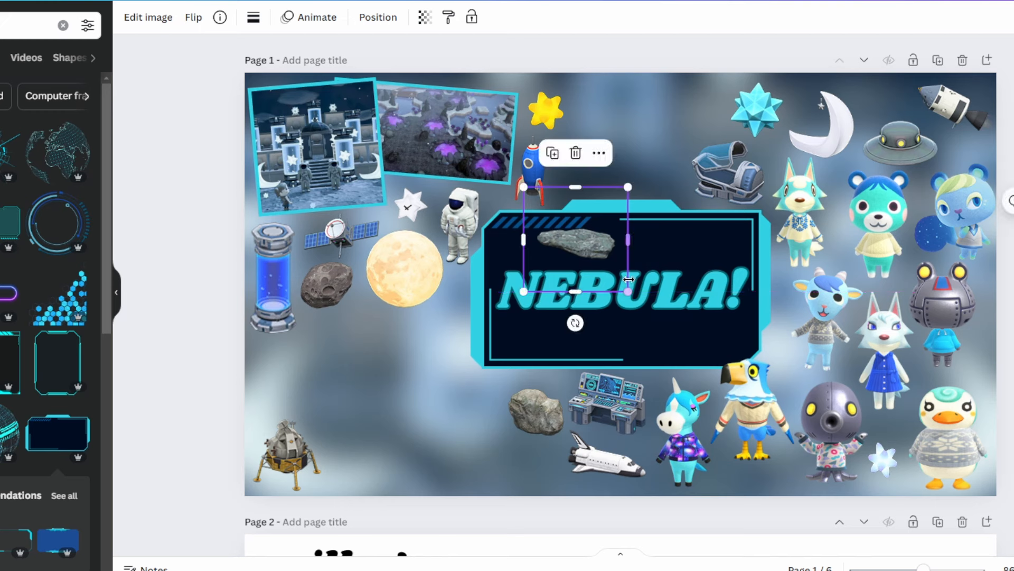
drag(604, 251, 711, 124)
click(420, 400)
key(ctrl+v)
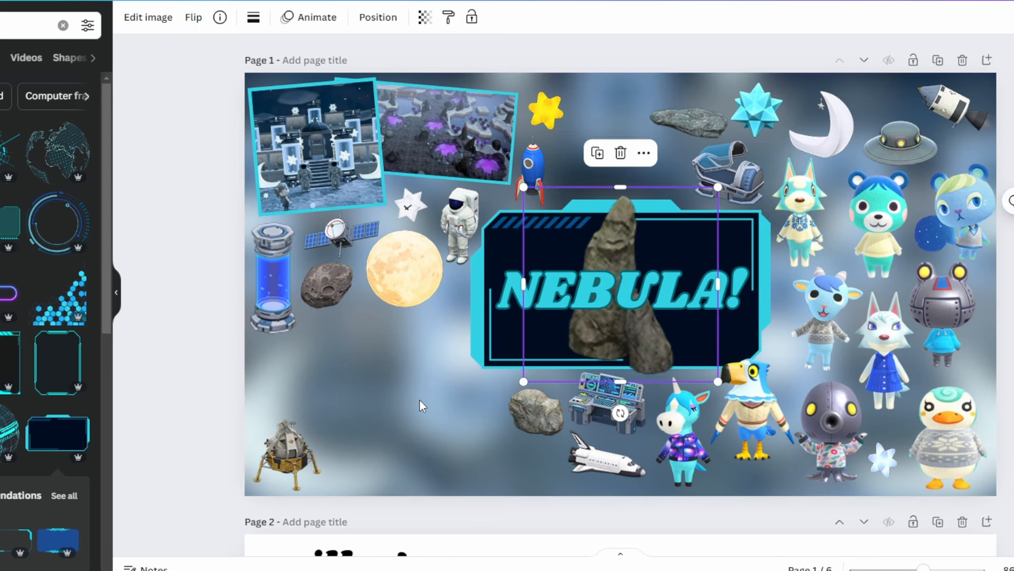
drag(717, 189, 452, 317)
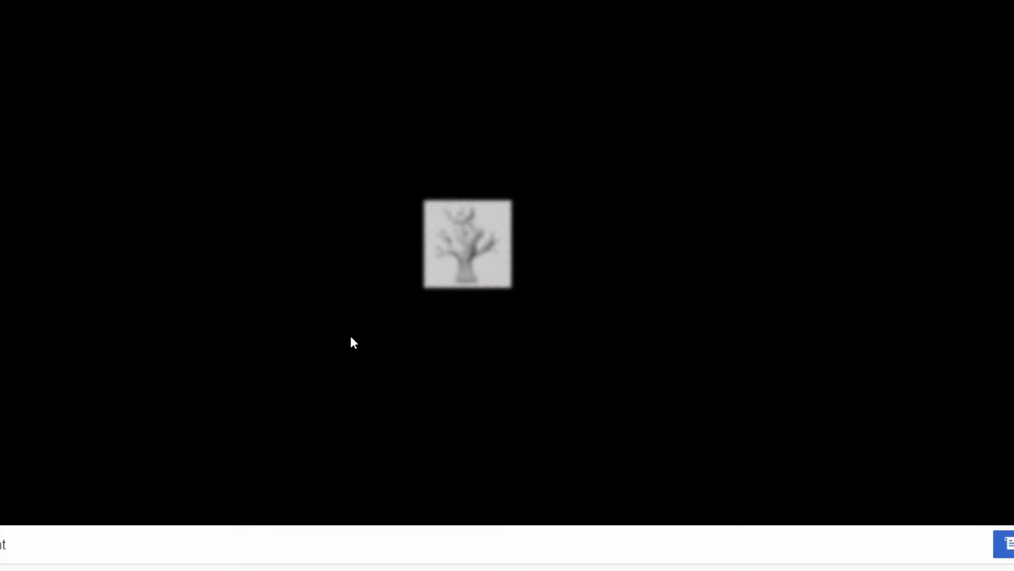
- Copy the white decayed tree from its wiki page, paste it, shrink it and place it between the blue capsule and the lunar lander
right_click(472, 246)
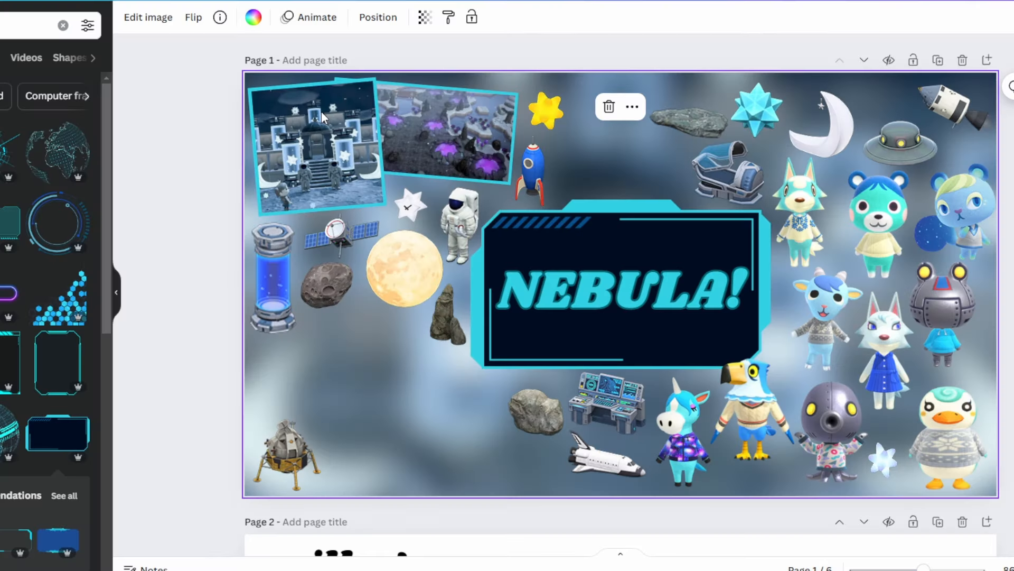
key(ctrl+v)
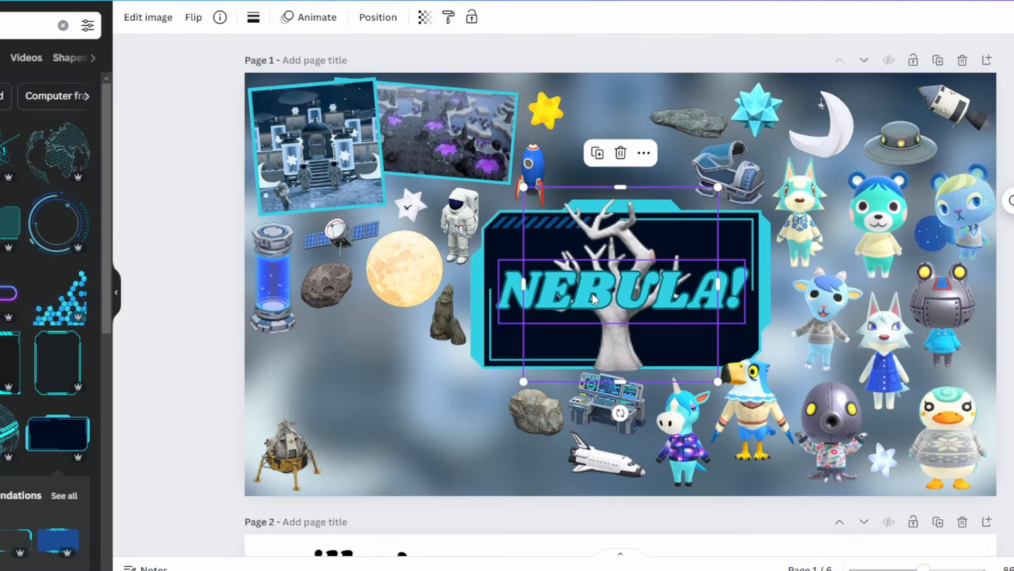
drag(623, 343, 392, 435)
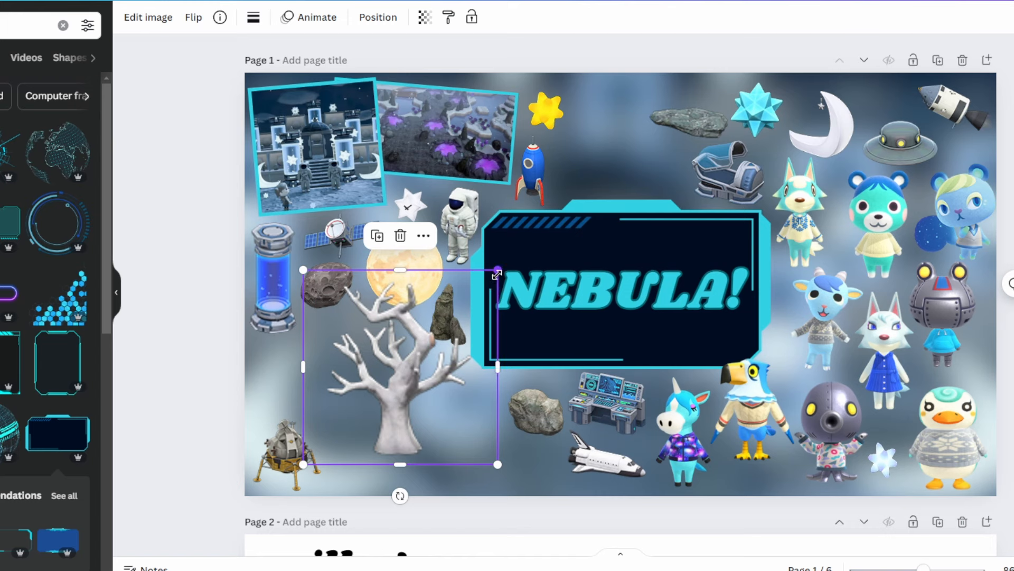
drag(497, 275, 413, 404)
drag(343, 442, 282, 399)
click(446, 468)
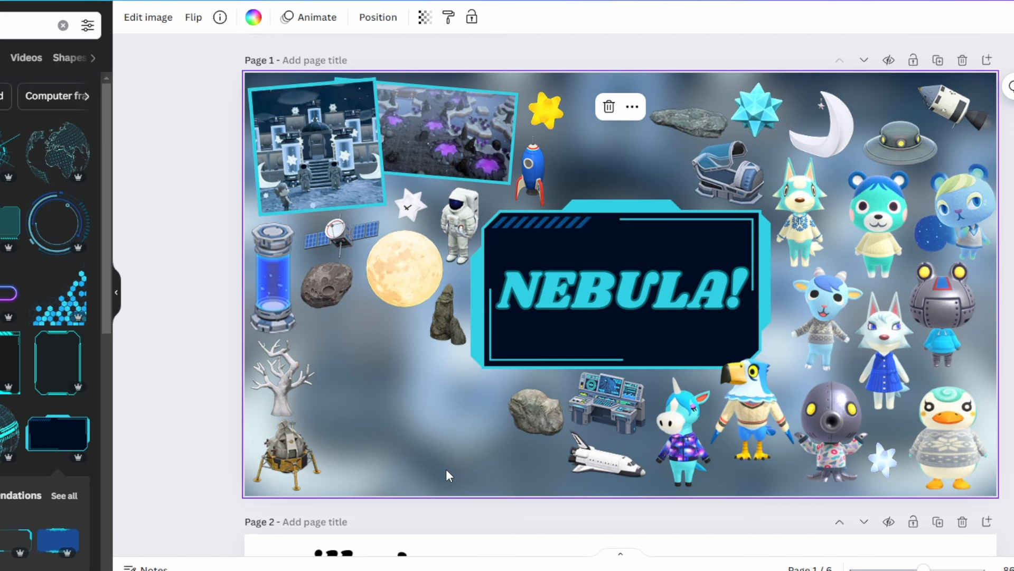
- Paste and shrink the blue mushroom and the glowing moss, placing them beside the robot frog villager and above the flying saucer
key(ctrl+v)
drag(717, 189, 612, 321)
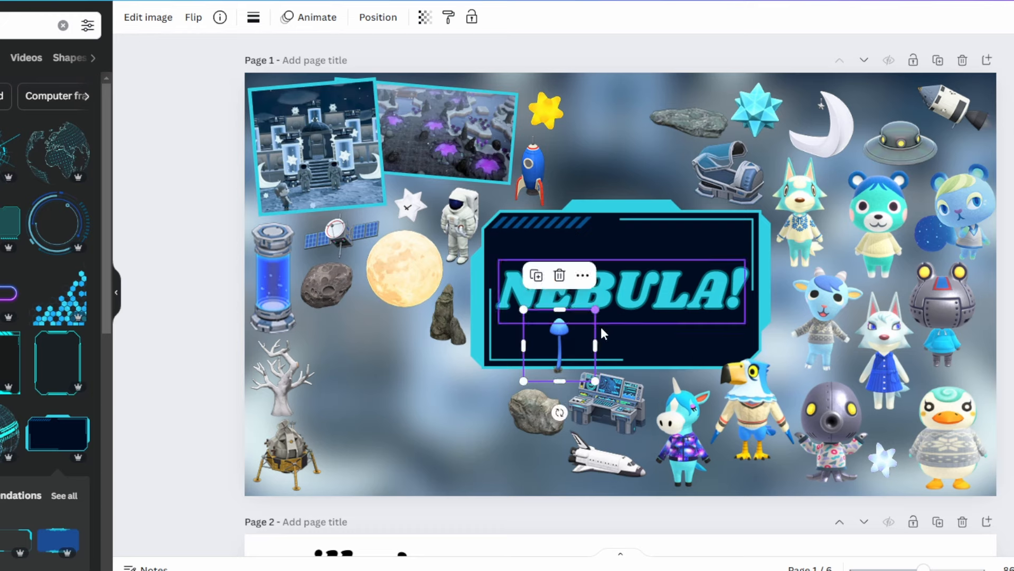
drag(562, 348, 978, 358)
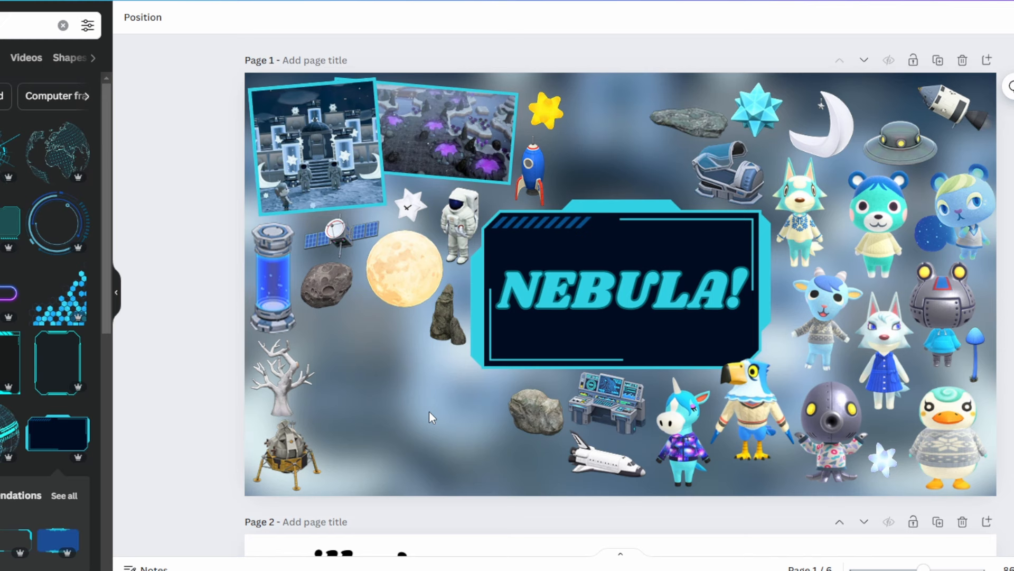
key(ctrl+v)
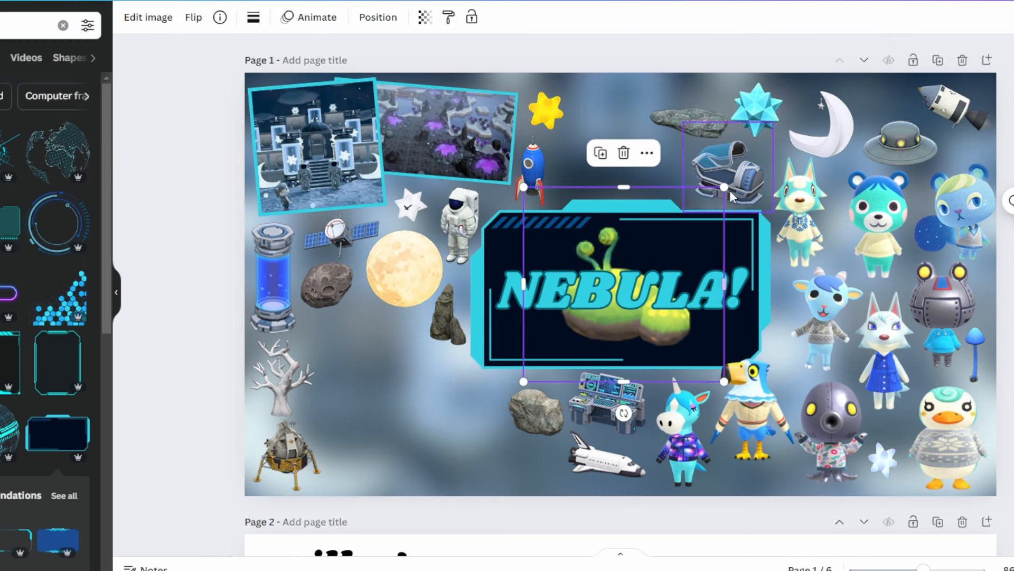
drag(718, 187, 876, 105)
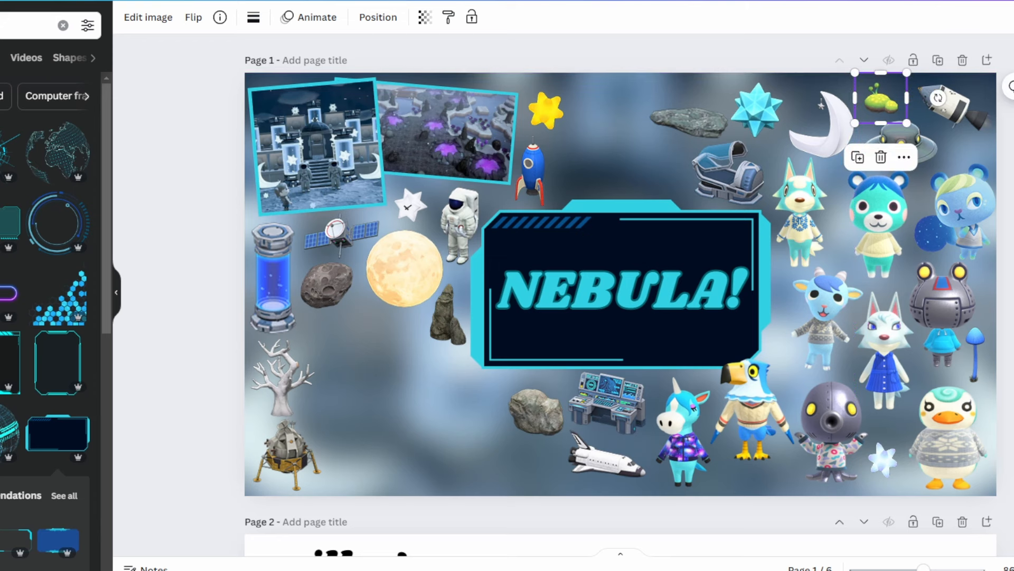
key(Escape)
- Paste the teal mossy boulder, resize it and place it below the gray boulder, beside the space shuttle
key(ctrl+v)
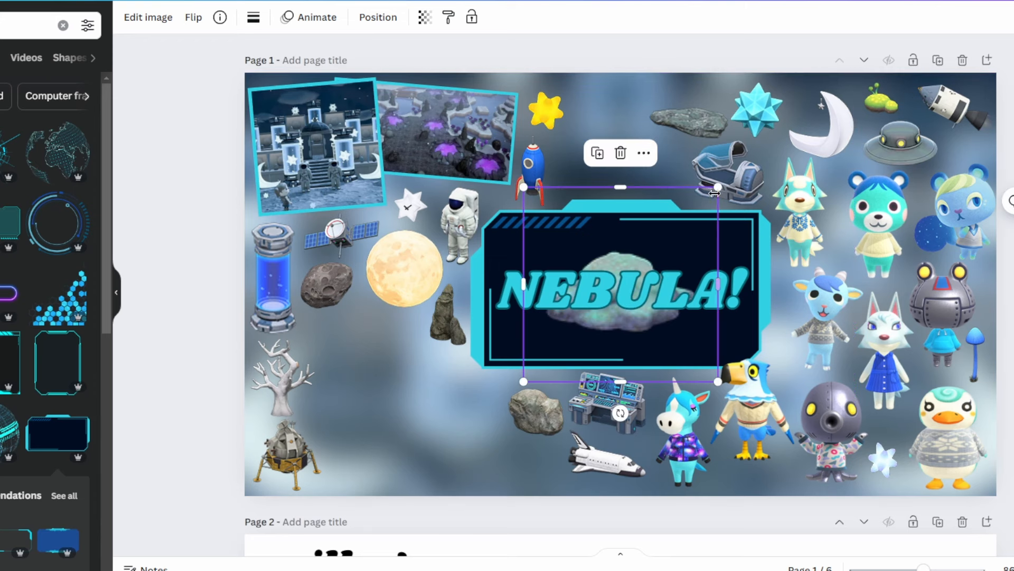
drag(697, 205, 619, 318)
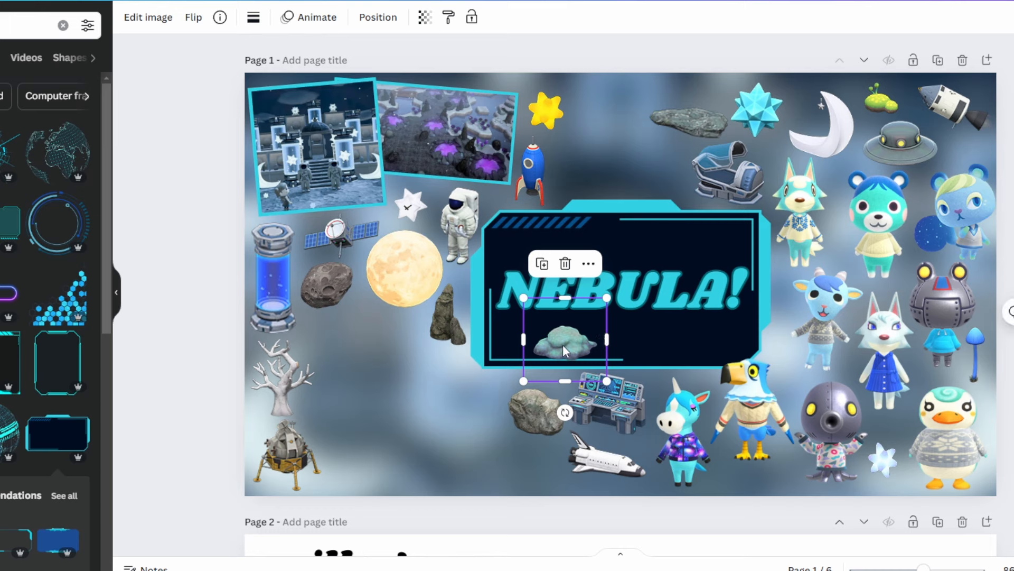
drag(562, 345, 530, 457)
drag(487, 497, 480, 508)
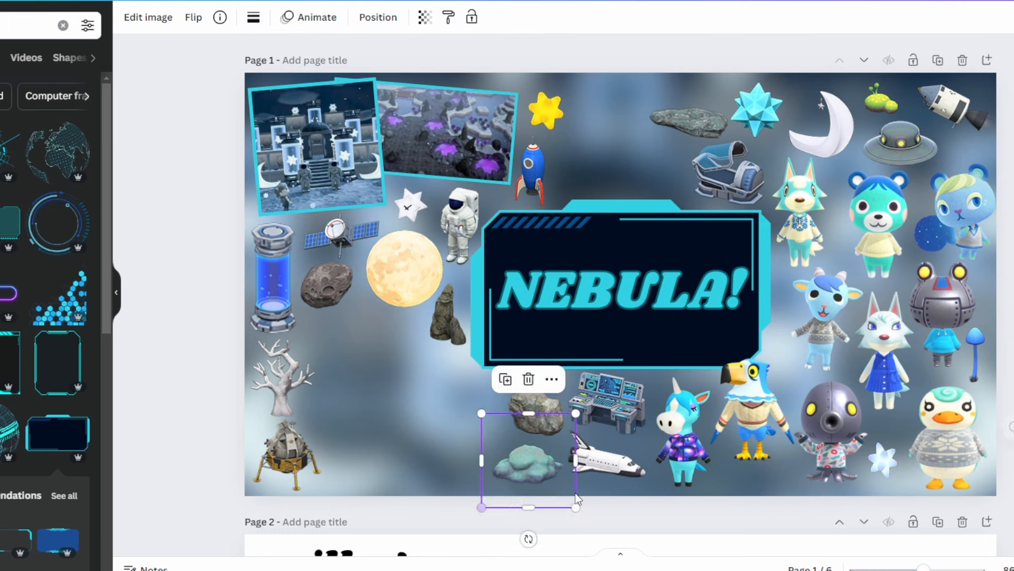
- Paste the rocky pond image, shrink it and place it below the asteroid and the full moon
key(ctrl+v)
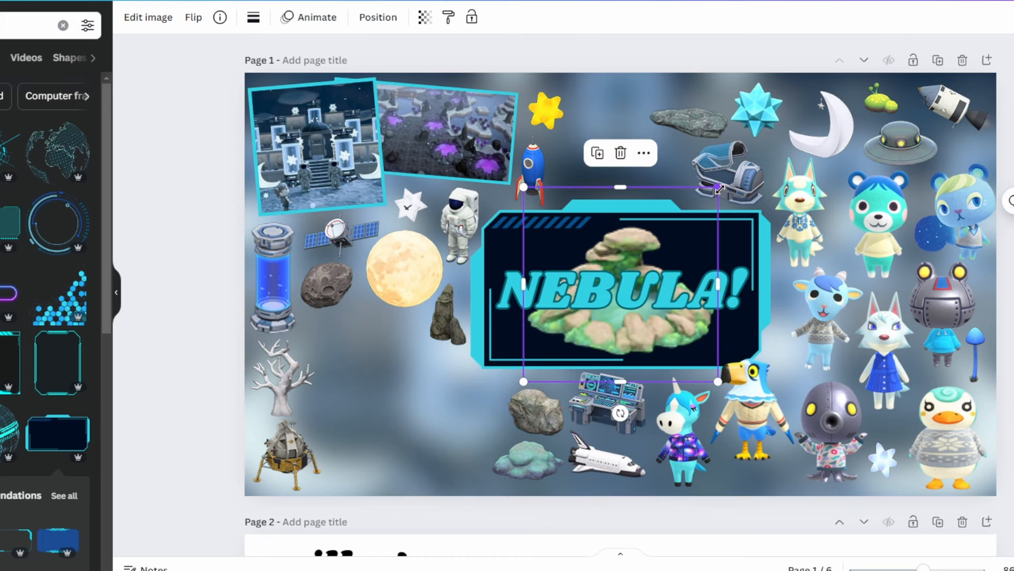
drag(719, 188, 621, 287)
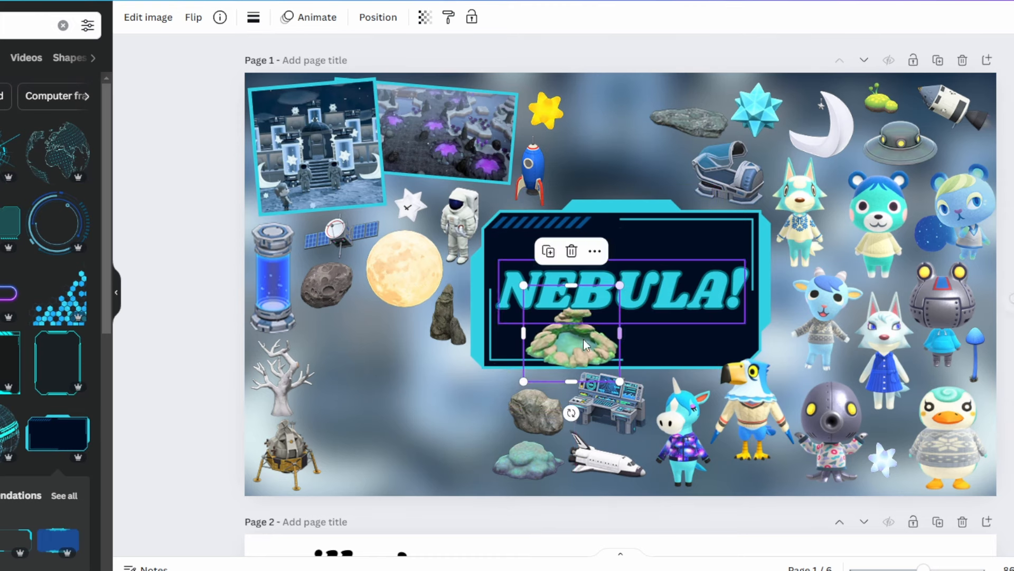
drag(585, 343, 366, 347)
click(442, 441)
- Paste the round blue-green moss ball image, shrink it and place it beside the decayed tree and lunar lander
key(ctrl+v)
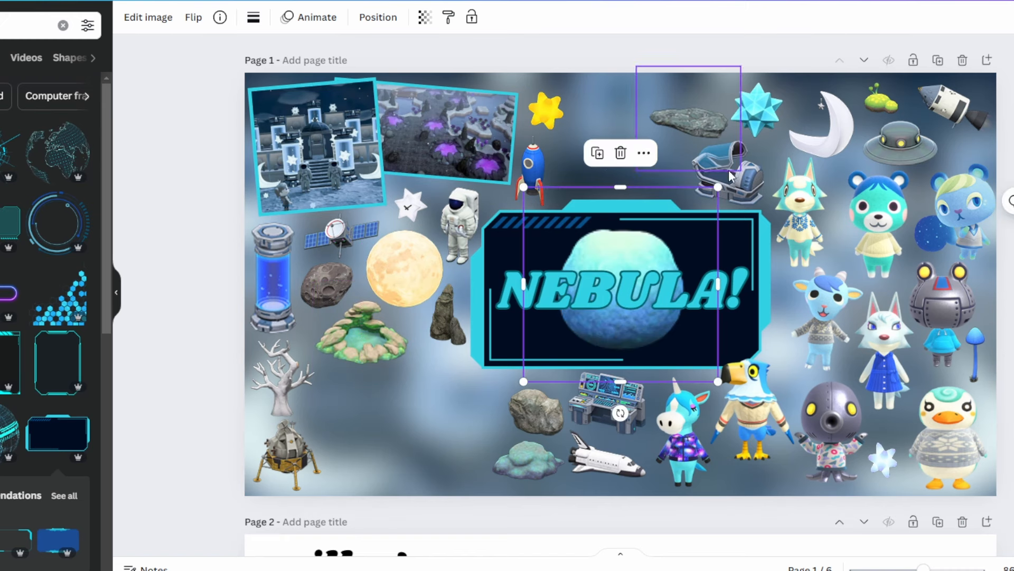
drag(716, 185, 596, 311)
drag(560, 351, 330, 414)
click(391, 416)
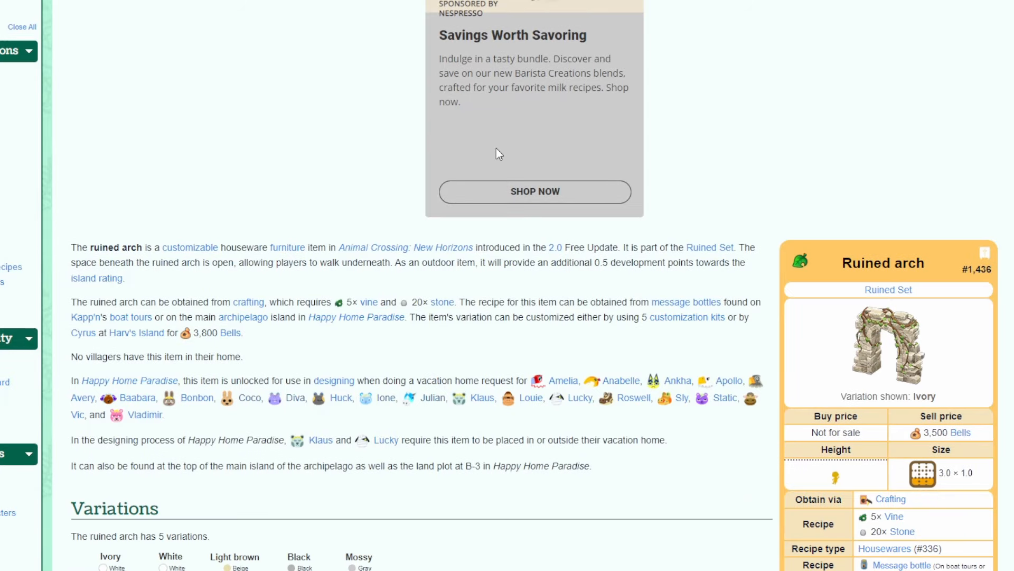
- Open the White variation of the ruined arch on the wiki, then paste, shrink and place it beside the gray boulder on the mood board
scroll(496, 148, down, 3)
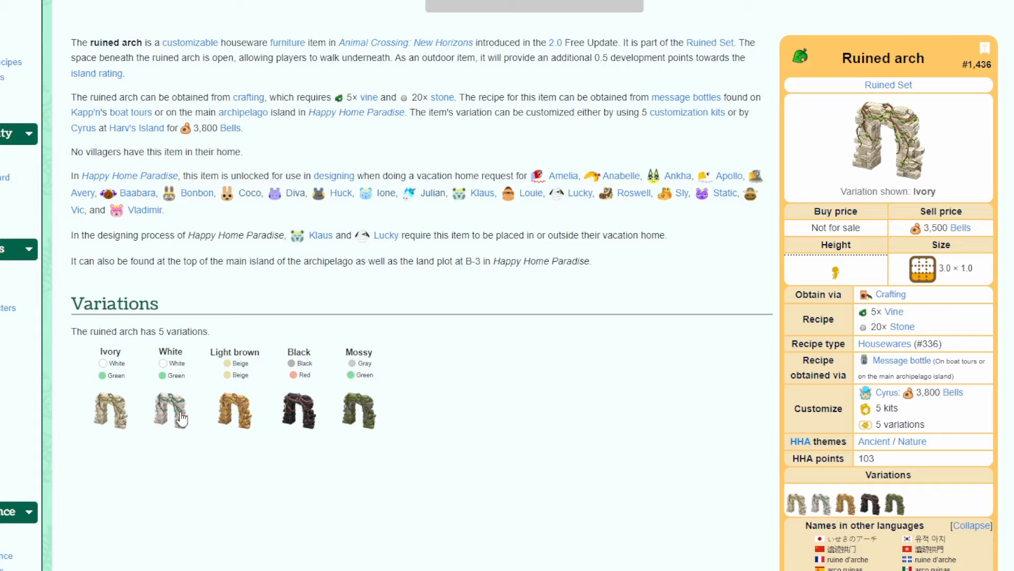
click(180, 417)
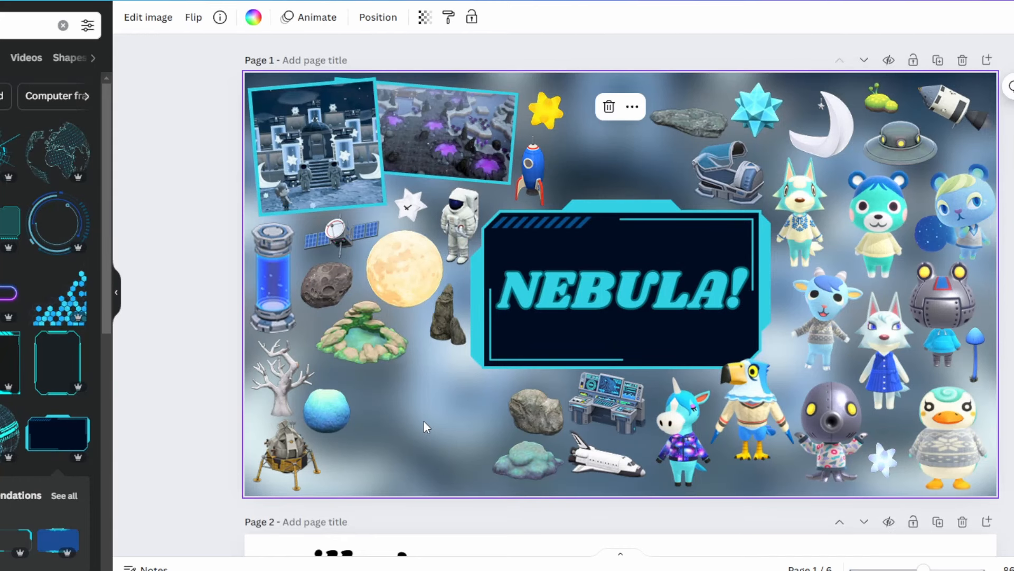
key(ctrl+v)
drag(715, 191, 617, 307)
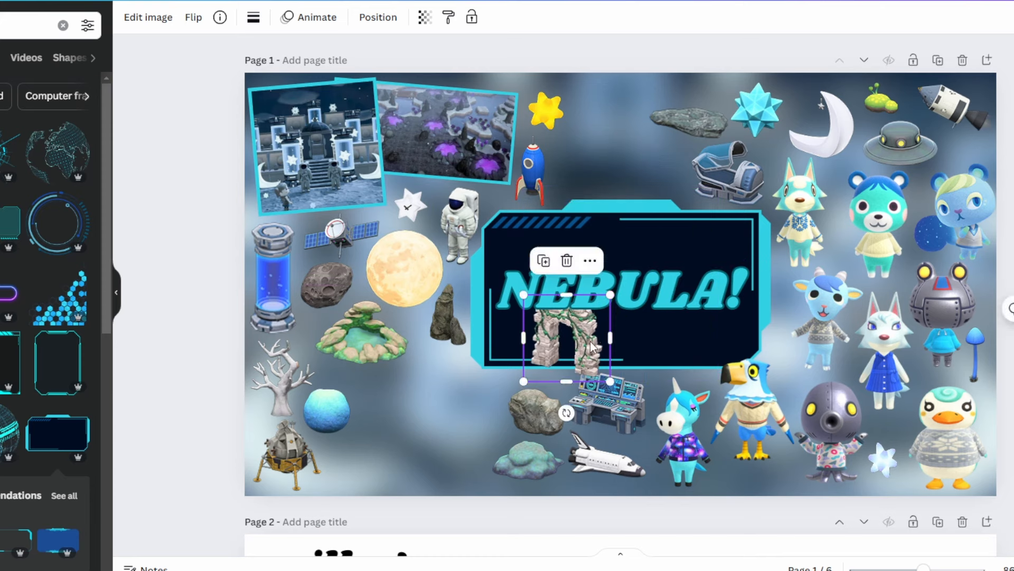
drag(586, 341, 492, 410)
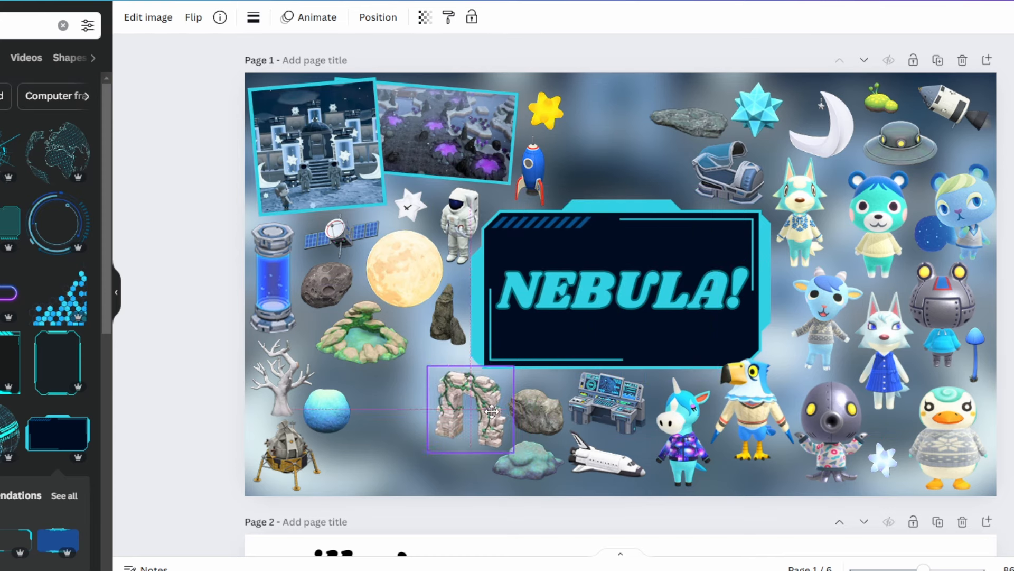
- Paste the vine-covered ruined pillar, shrink it and place it against the outer side of the ruined arch
key(ctrl+v)
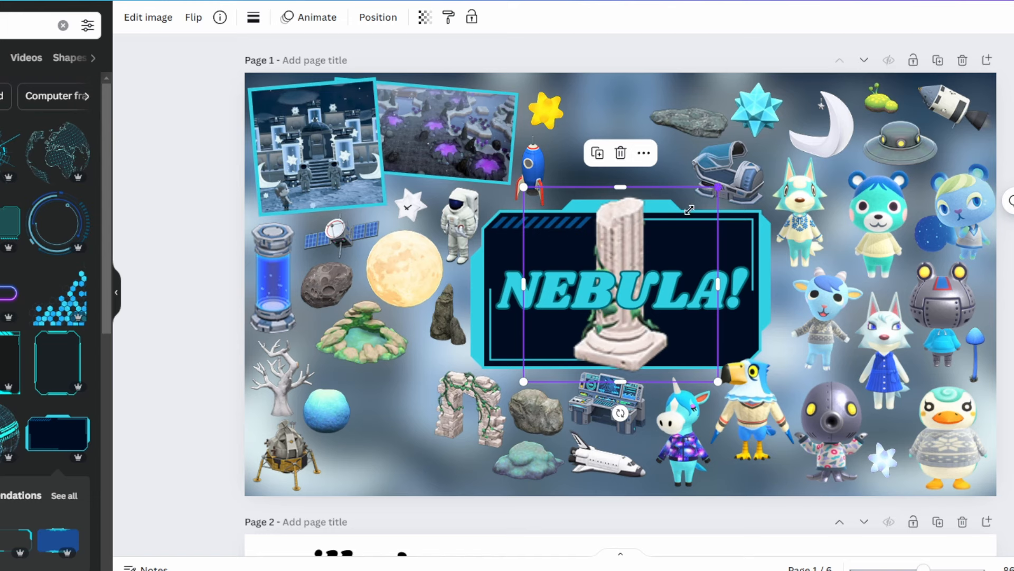
drag(689, 210, 434, 427)
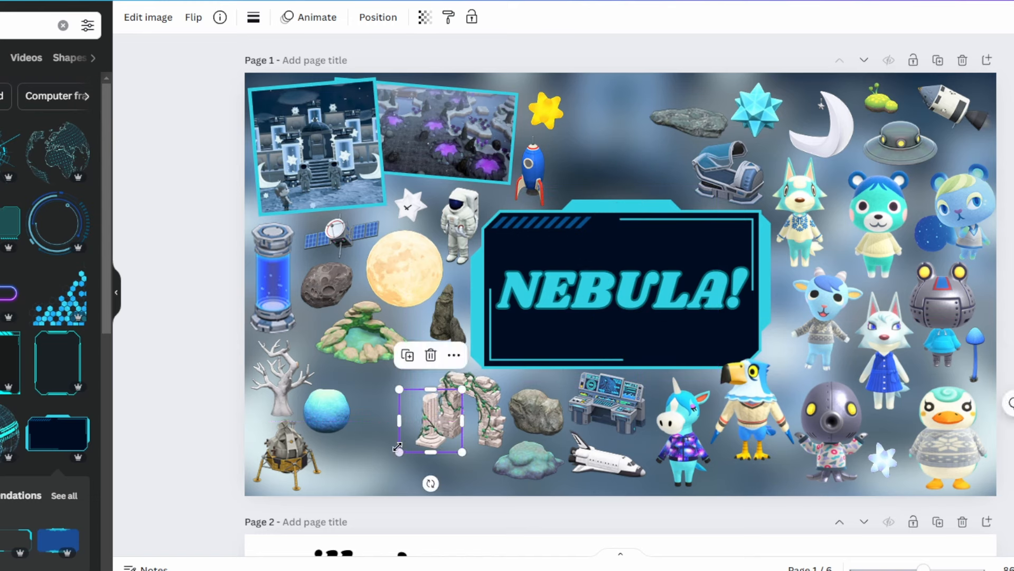
click(384, 461)
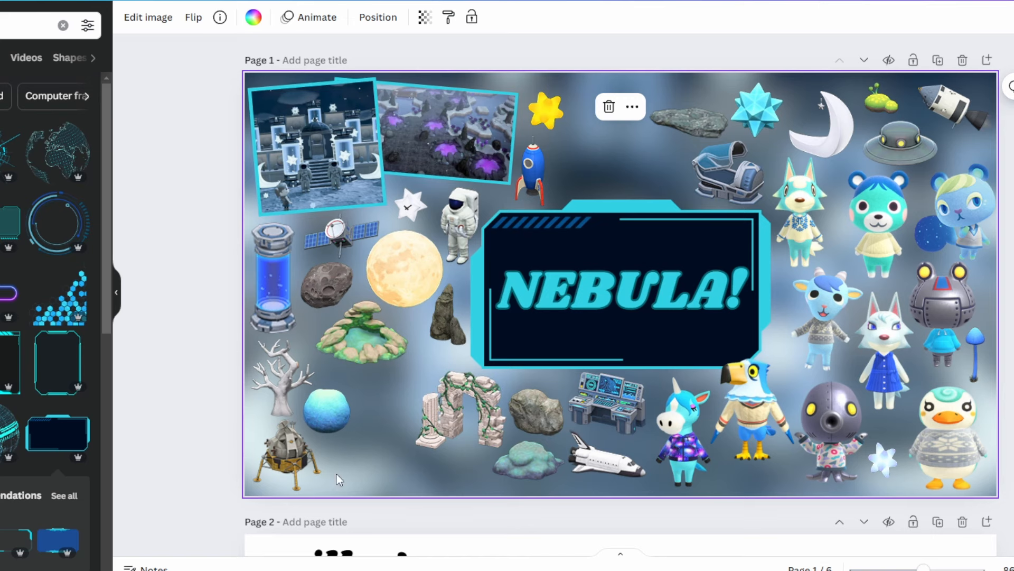
- Paste the ice block wall image, shrink it and place it between the yellow star and the flat gray rock
key(ctrl+v)
drag(716, 186, 601, 305)
drag(565, 359, 612, 123)
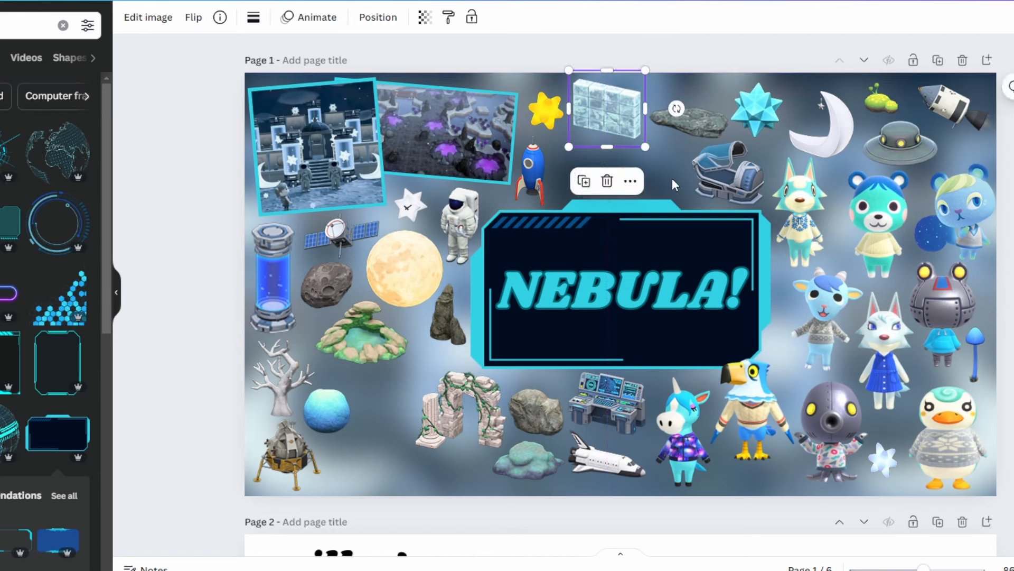
- Paste the telescope image, shrink it and place it between the blue moss ball and the ruined pillar
key(ctrl+v)
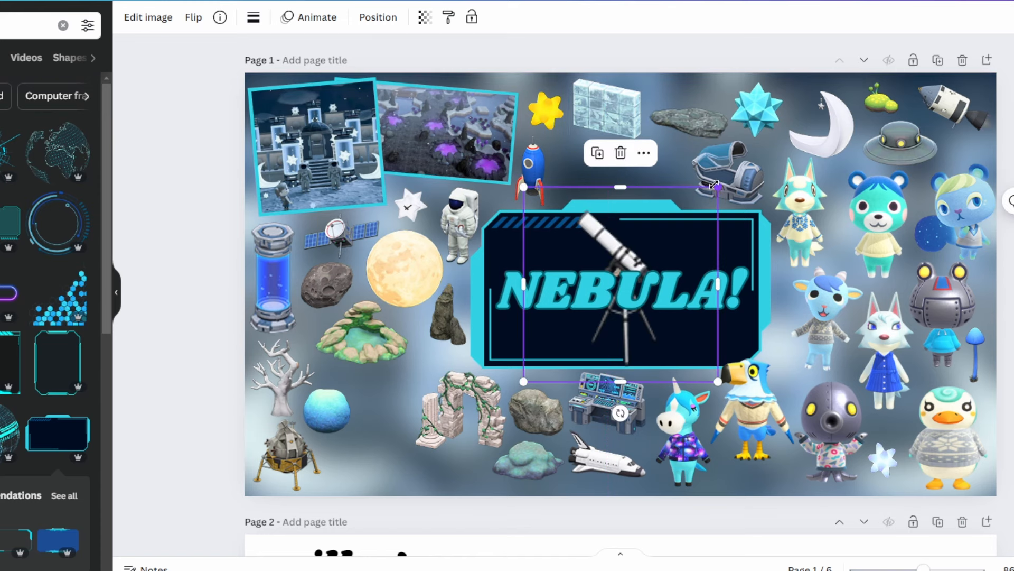
drag(714, 185, 614, 296)
drag(566, 338, 386, 411)
click(462, 471)
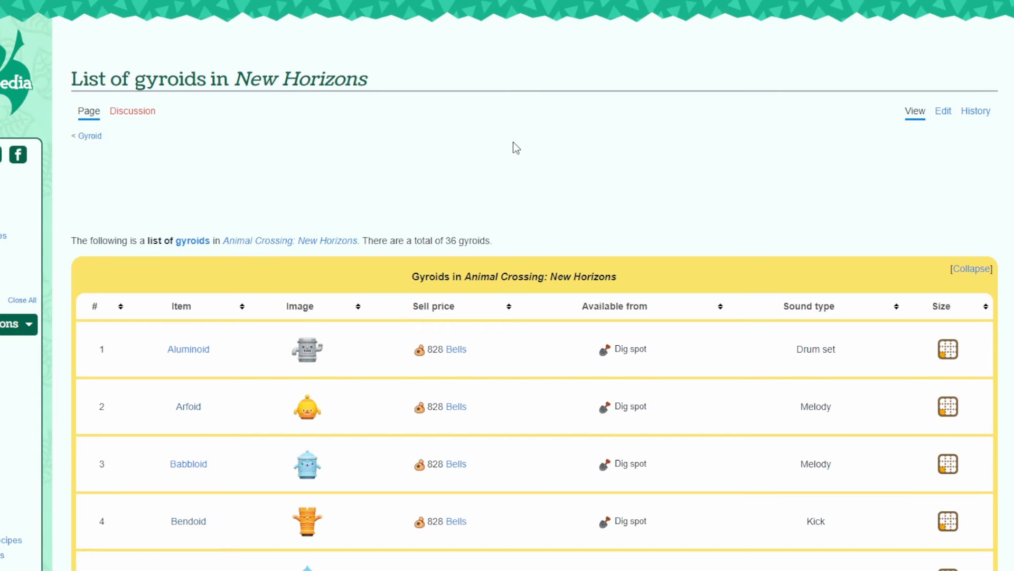
- Open the Aluminoid page from the wiki's gyroid list, then paste the Silver variation, shrink it and place it beside the blue rocket
scroll(513, 143, down, 1)
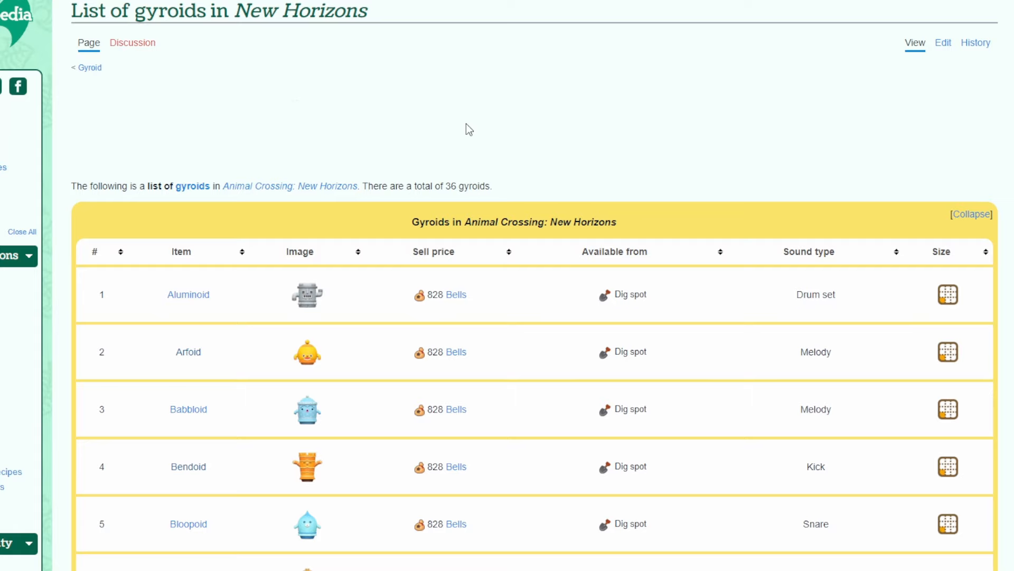
scroll(469, 130, down, 1)
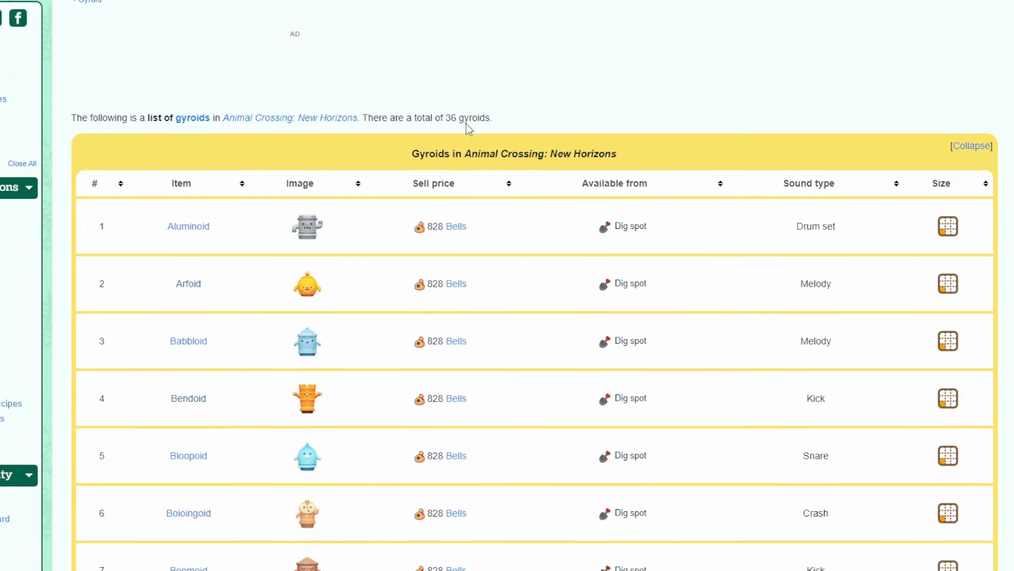
click(198, 231)
scroll(269, 313, down, 1)
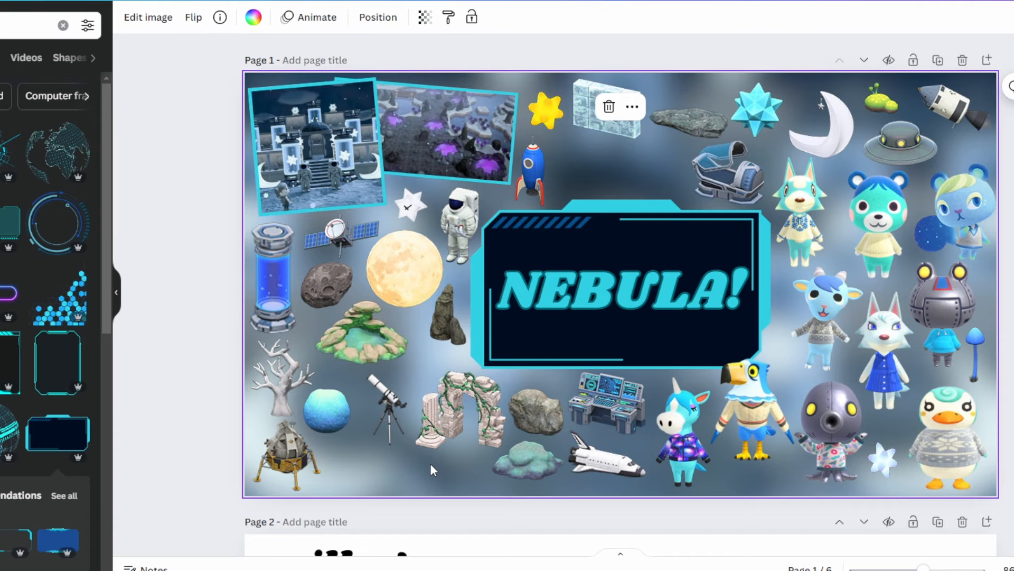
key(ctrl+v)
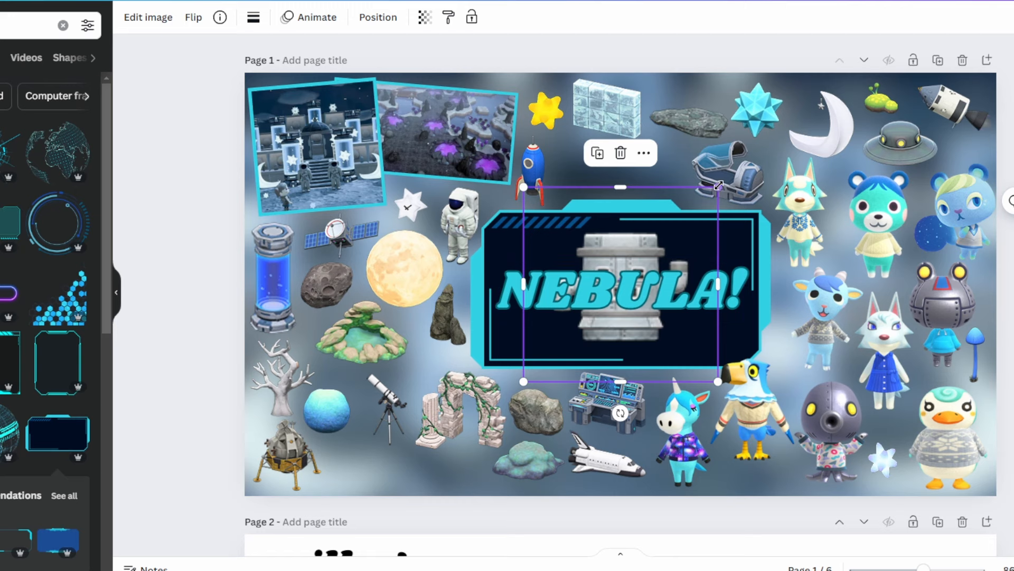
drag(692, 174, 586, 166)
- Paste and shrink the gray heart-headed gyroid and the light blue gyroid, placing them above the telescope and beside the flying saucer
key(ctrl+v)
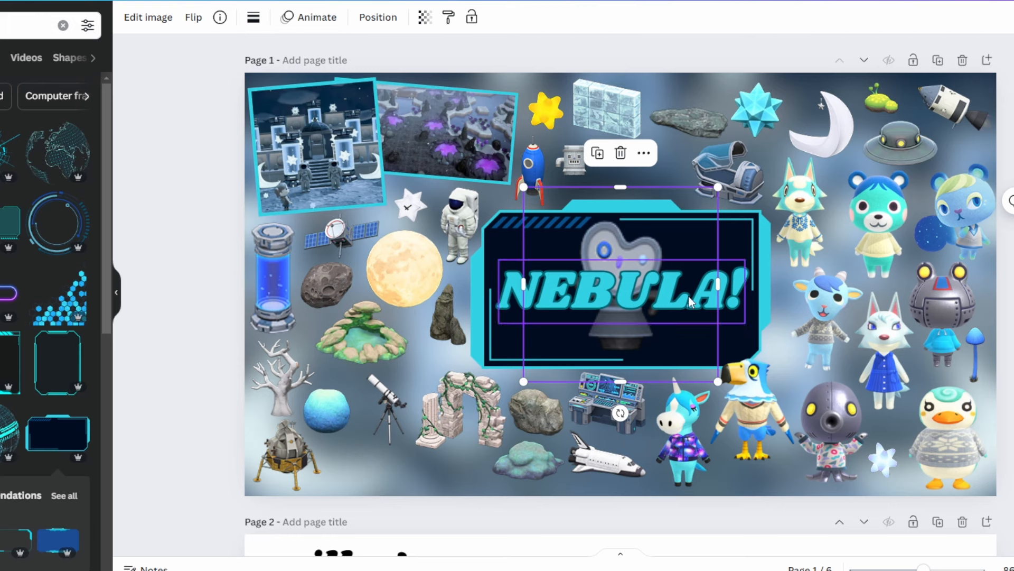
drag(712, 184, 422, 369)
key(ctrl+v)
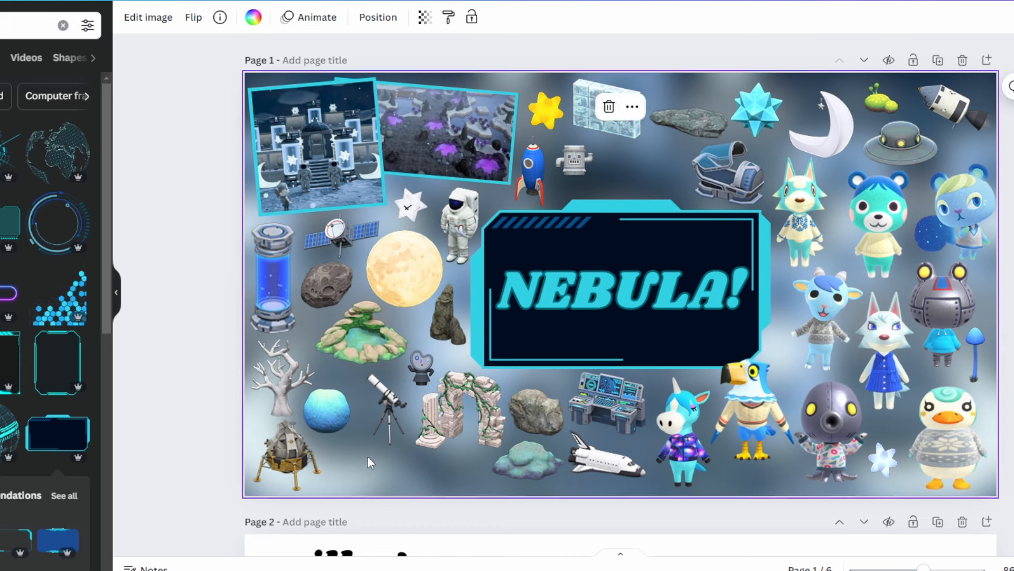
drag(709, 190, 954, 155)
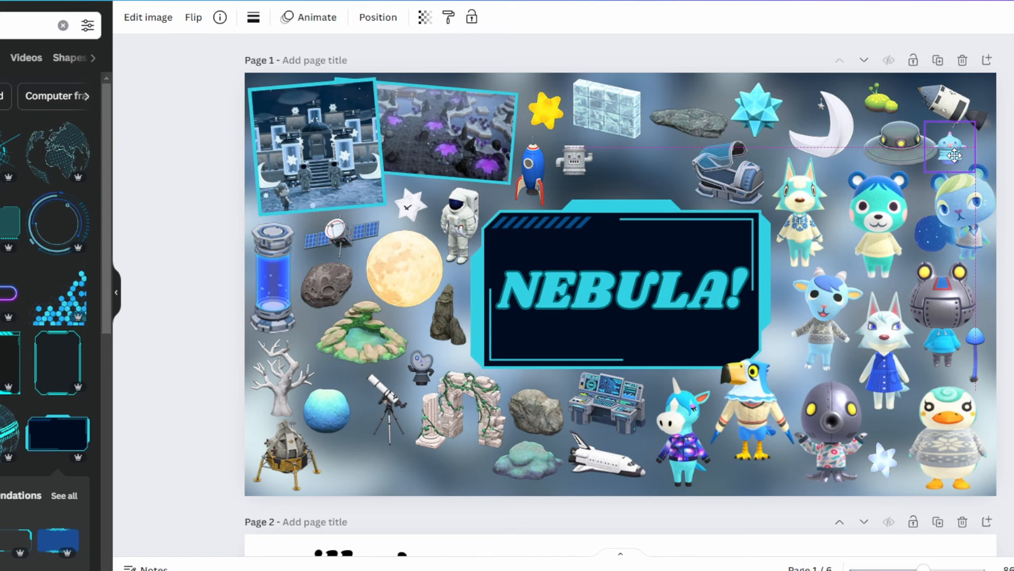
drag(965, 158, 958, 158)
click(366, 474)
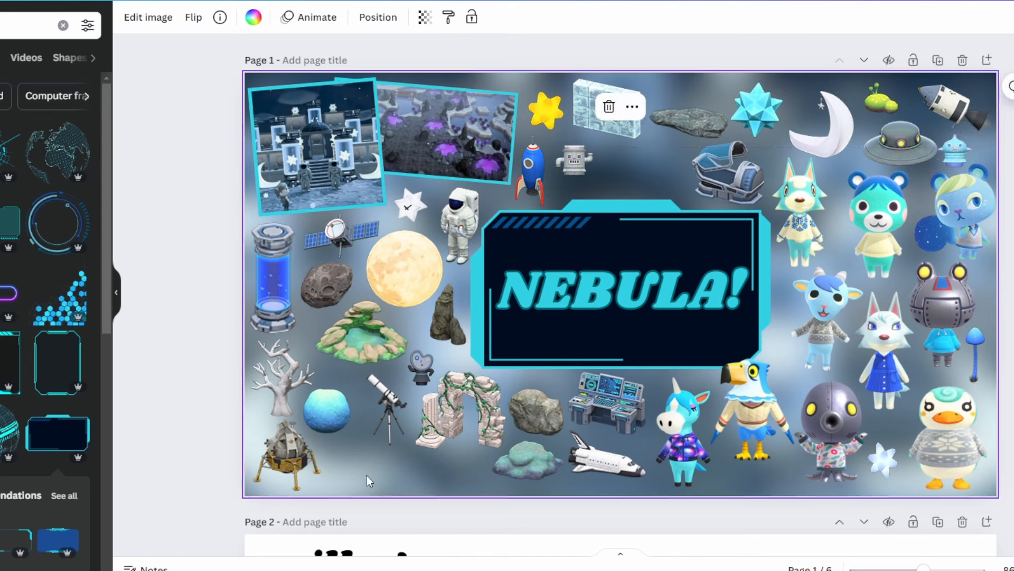
- Paste the squat gray gyroid with round ears, shrink it and place it beside the lunar lander
key(ctrl+v)
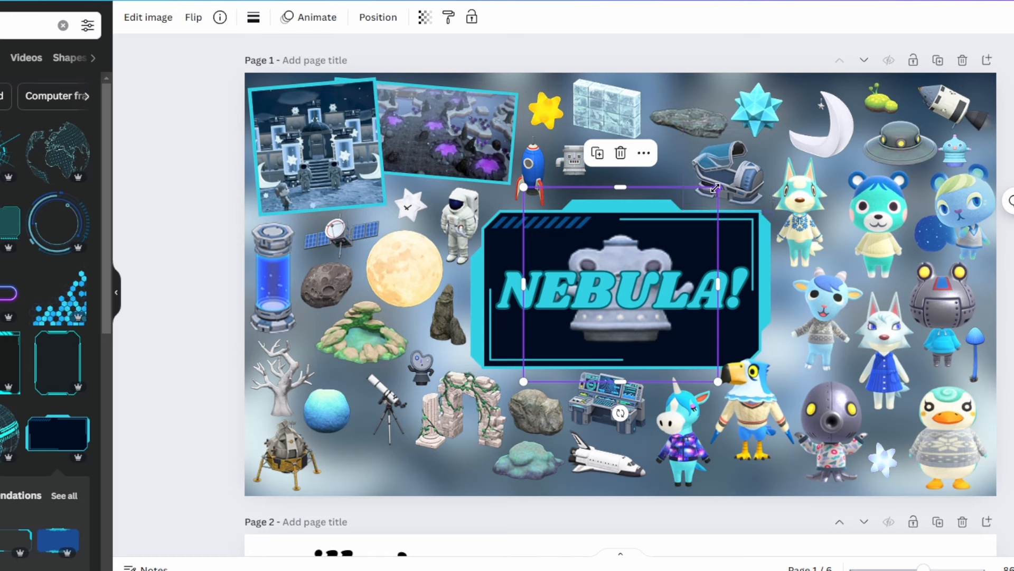
drag(715, 188, 352, 461)
click(424, 468)
- Paste the slender white gyroid, shrink it and place it between the title frame and the blue goat villager
key(ctrl+v)
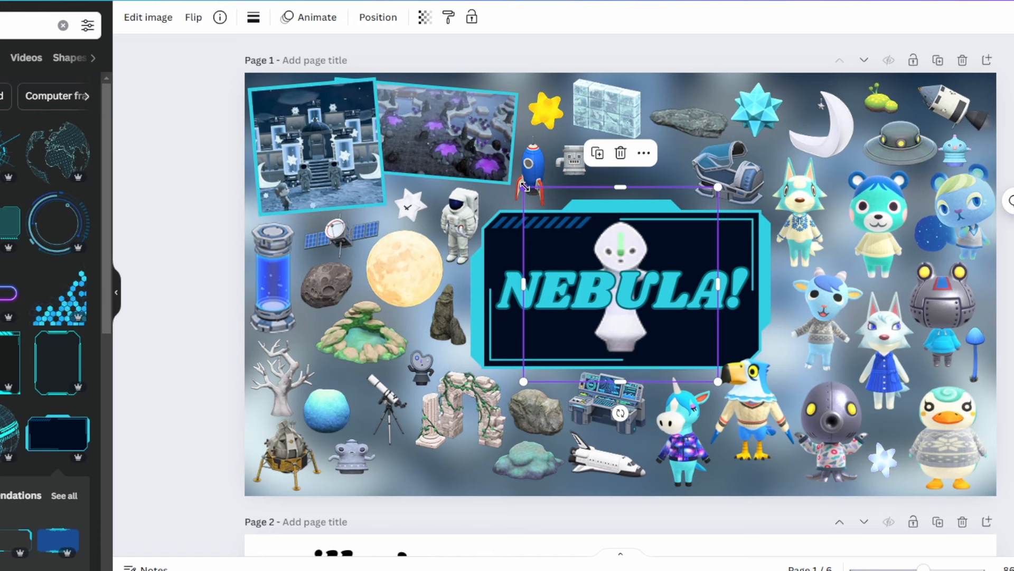
drag(524, 187, 649, 295)
drag(712, 346, 788, 318)
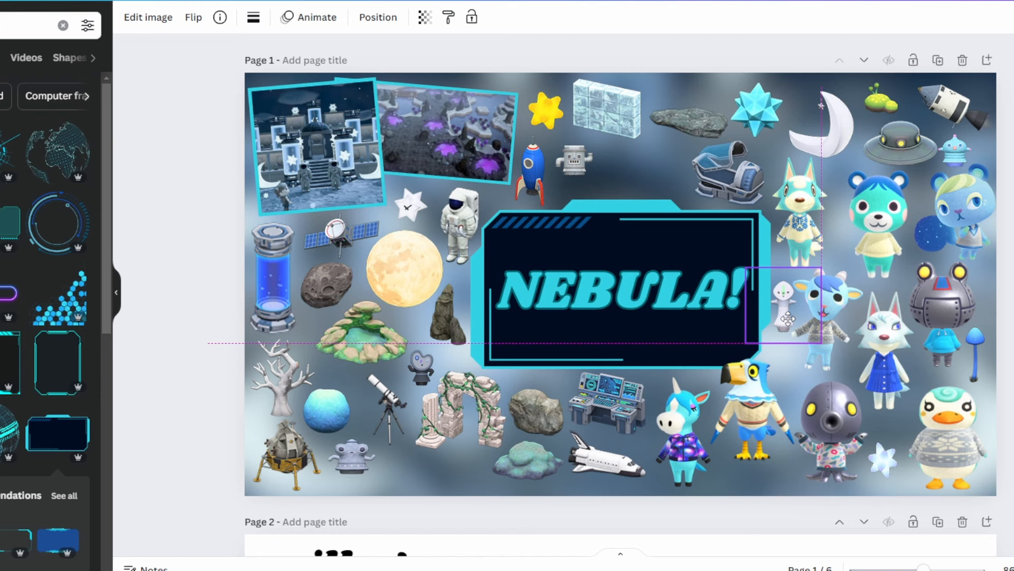
drag(788, 319, 788, 319)
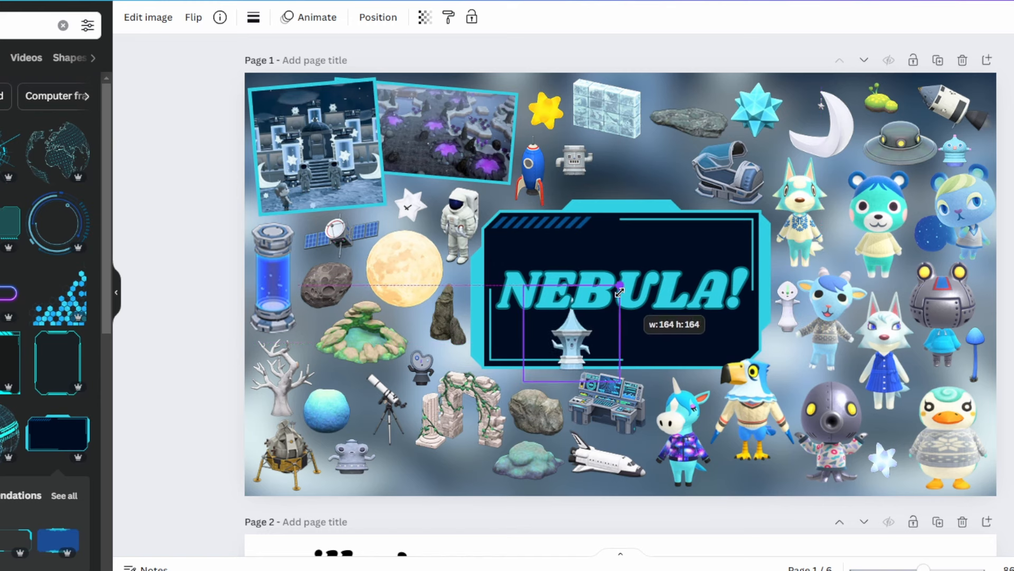
- Place the small blue tower beside the sleep pod, and shrink the stadium floodlight and set it between the silver gyroid and the tower
drag(622, 285, 671, 163)
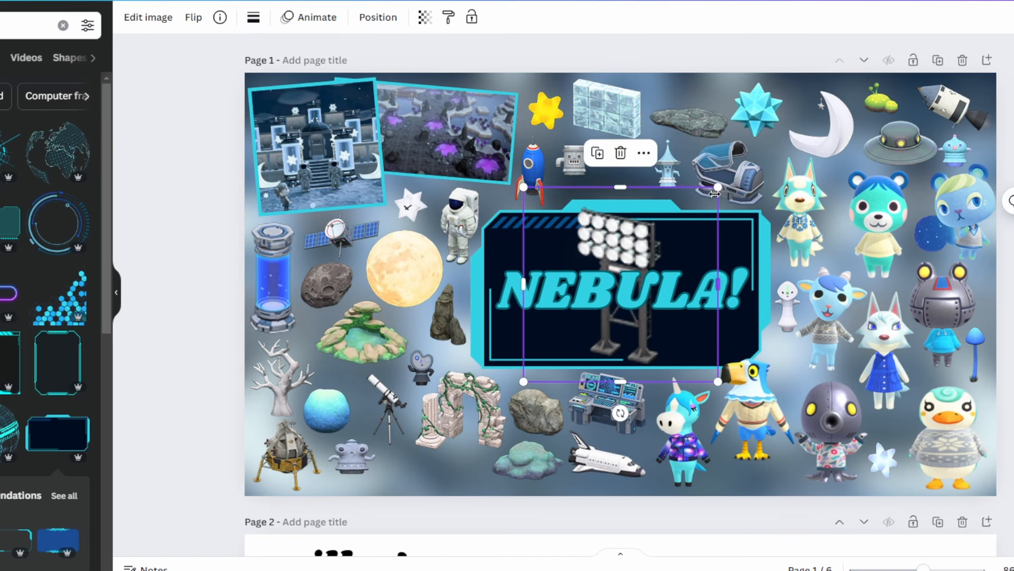
drag(714, 193, 596, 309)
drag(574, 350, 630, 171)
- Paste the cream mushroom cluster, shrink it and place it below the telescope, beside the squat gray gyroid
key(ctrl+v)
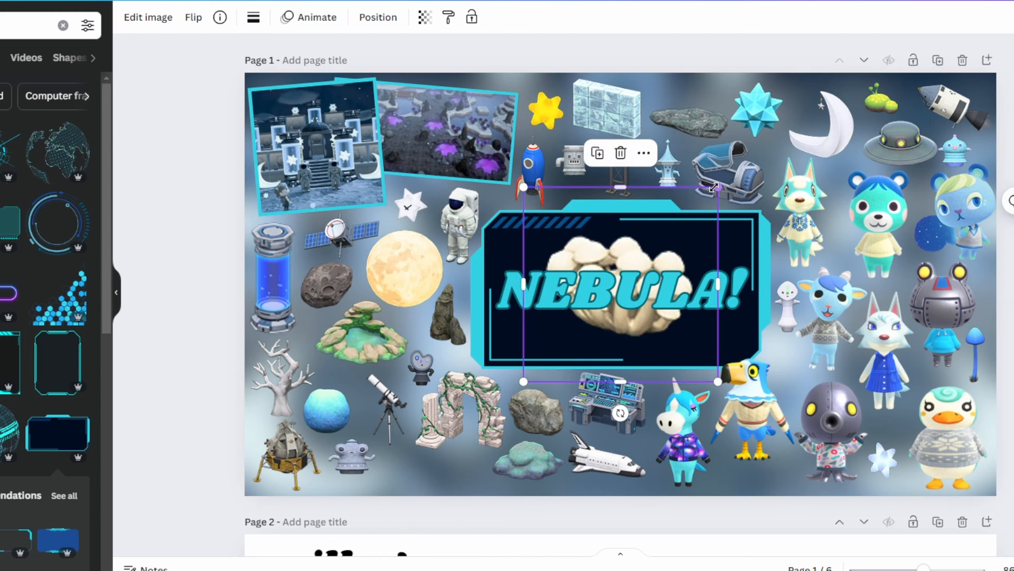
drag(714, 188, 589, 294)
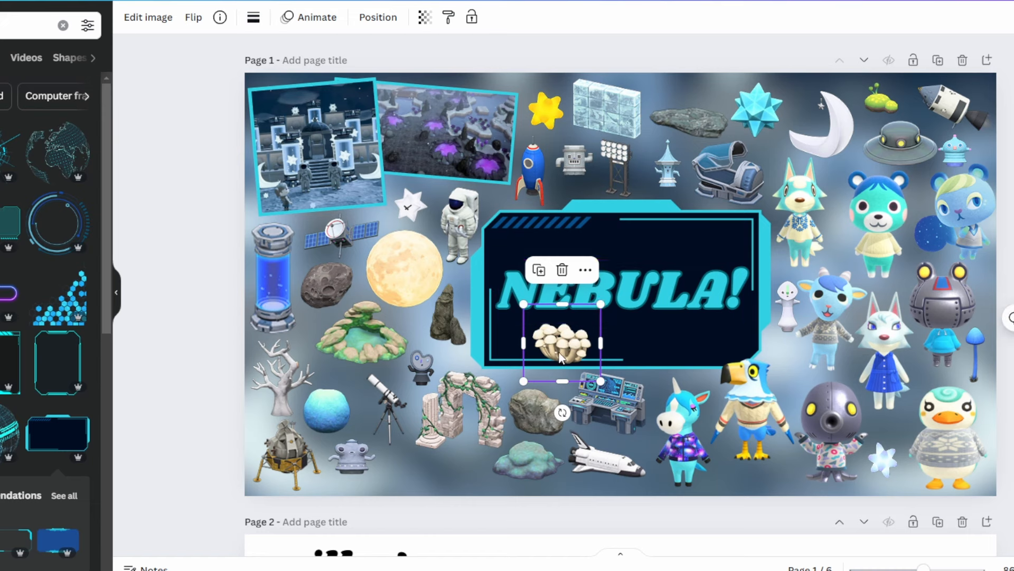
drag(561, 358, 423, 478)
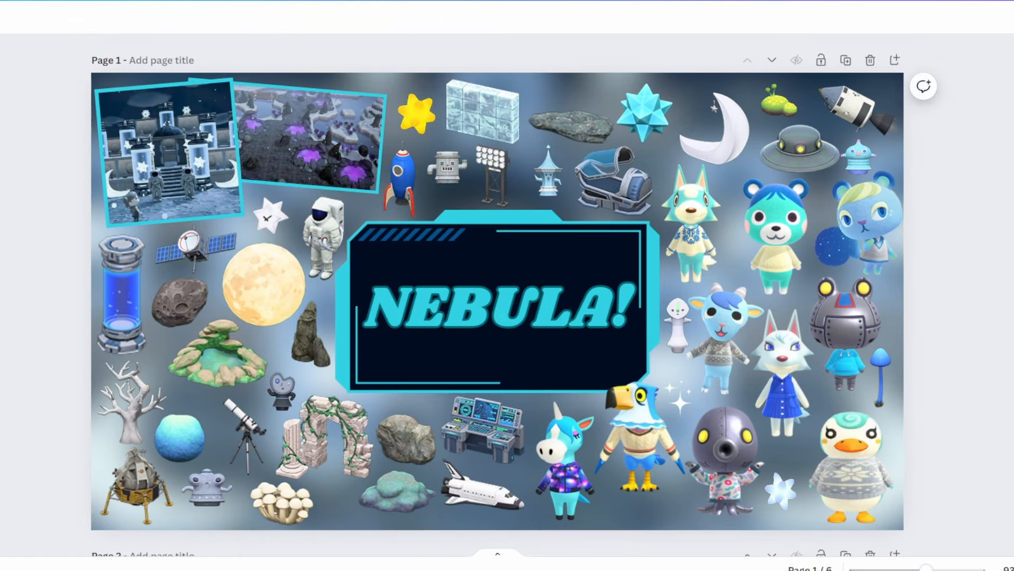